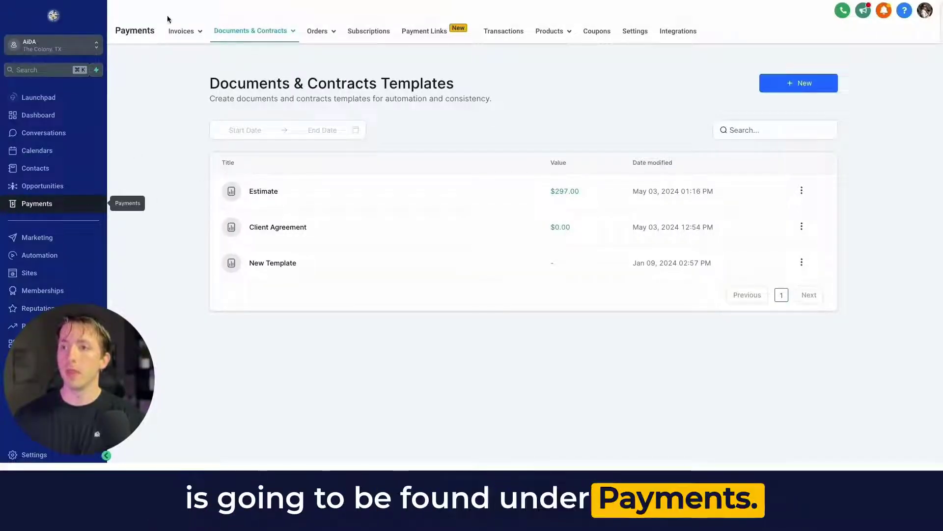
- Open the All Documents & Contracts list from the Payments menu
{"action": "mouse_move", "coordinate": [239, 35]}
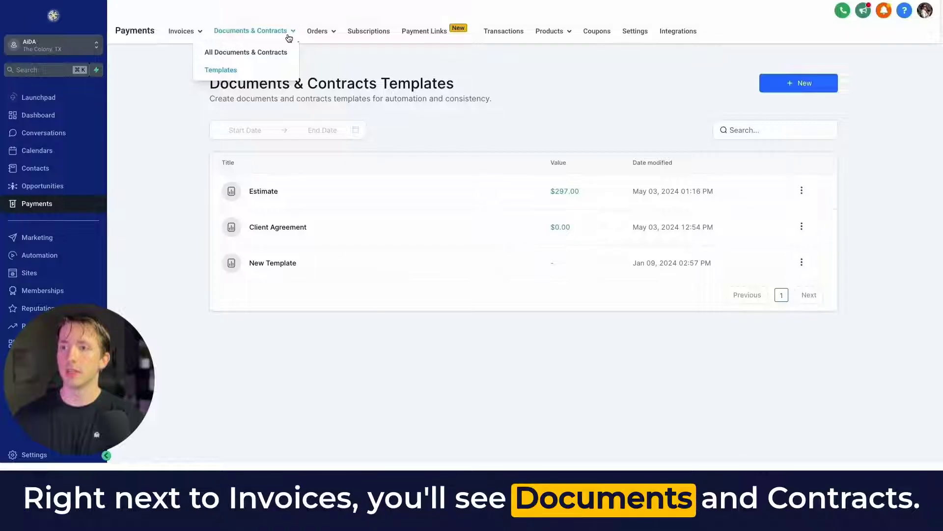
{"action": "left_click", "coordinate": [236, 54]}
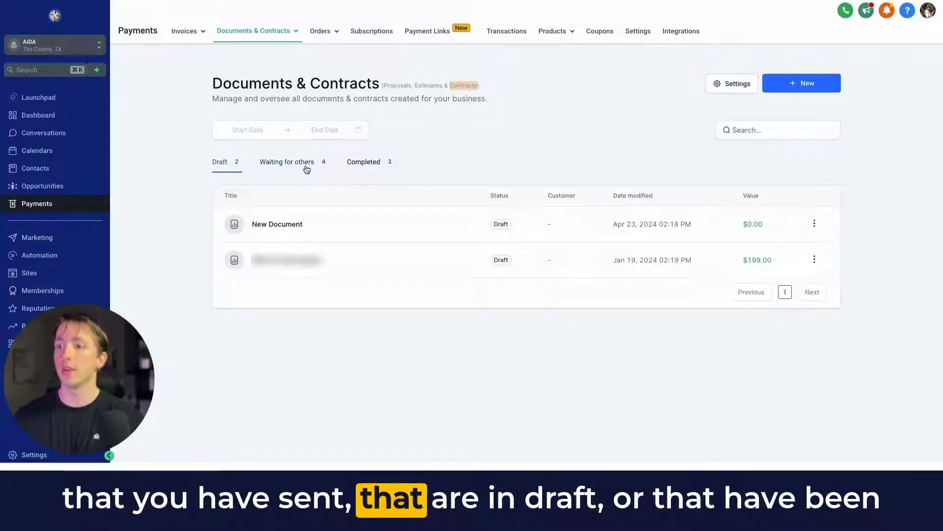
- Browse the Completed and Waiting for others documents, returning to Drafts
{"action": "left_click", "coordinate": [368, 172]}
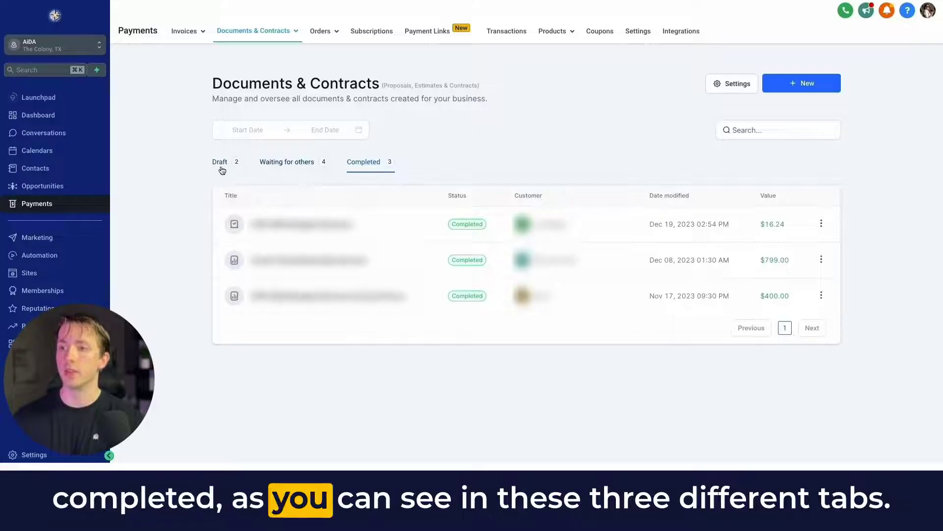
{"action": "left_click", "coordinate": [221, 168]}
{"action": "left_click", "coordinate": [286, 165]}
{"action": "left_click", "coordinate": [223, 162]}
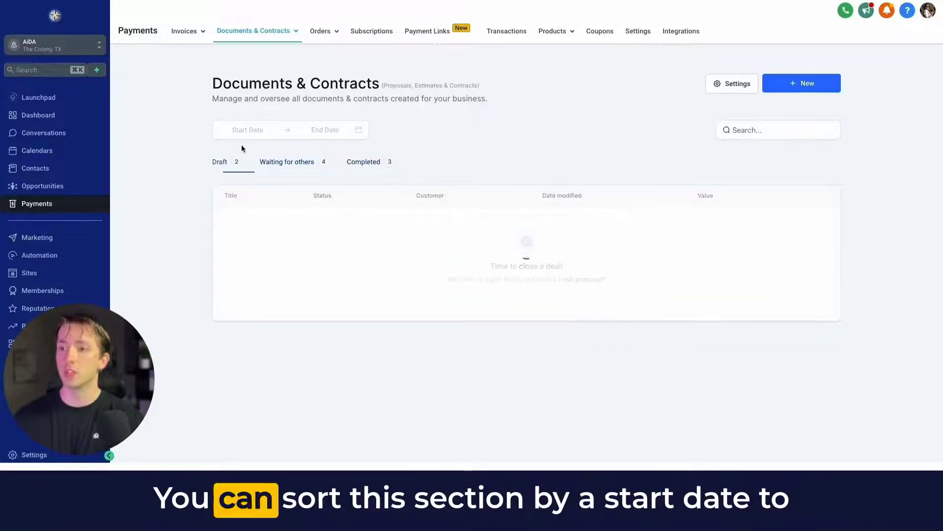
- Check the date range filter and the new document options, closing both
{"action": "left_click", "coordinate": [265, 131]}
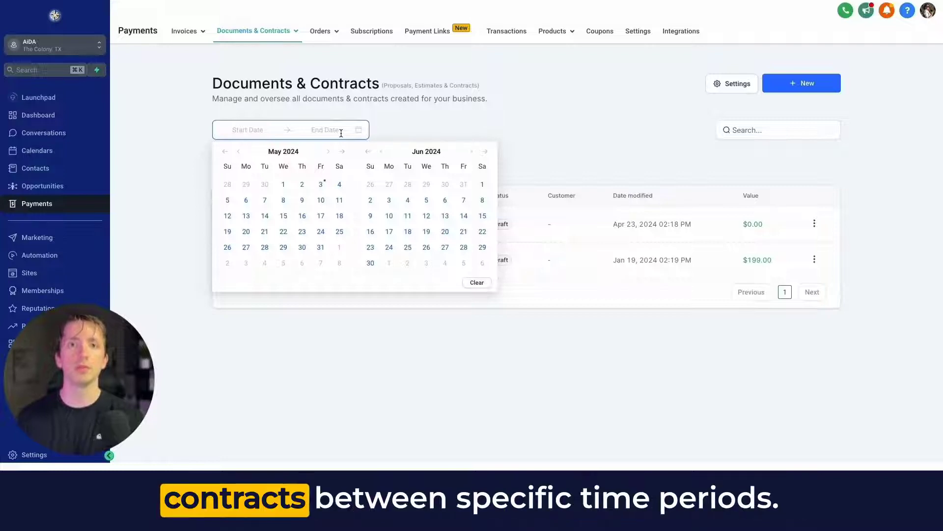
{"action": "left_click", "coordinate": [611, 117]}
{"action": "left_click", "coordinate": [794, 82]}
{"action": "left_click", "coordinate": [707, 115]}
- Open the document settings and scroll through the Customer Notifications
{"action": "left_click", "coordinate": [731, 84]}
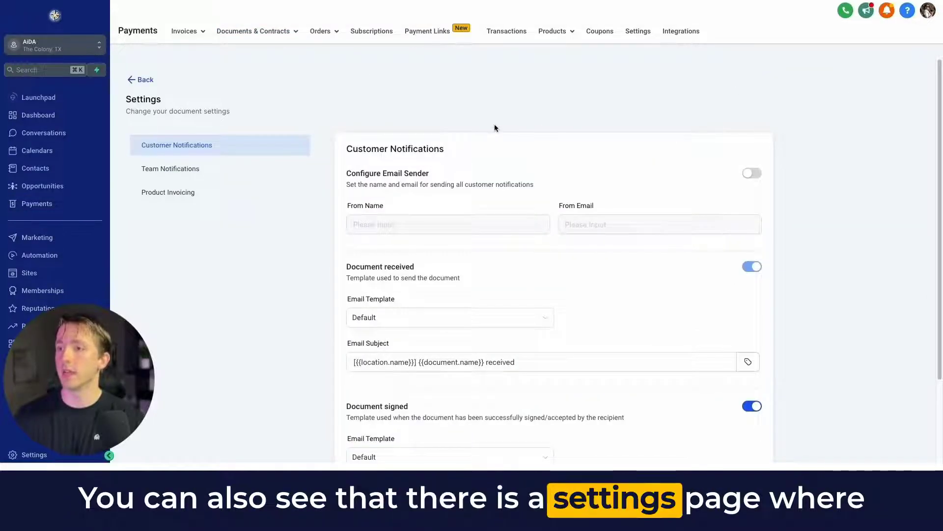
{"action": "scroll", "coordinate": [431, 133], "scroll_direction": "down", "scroll_amount": 3}
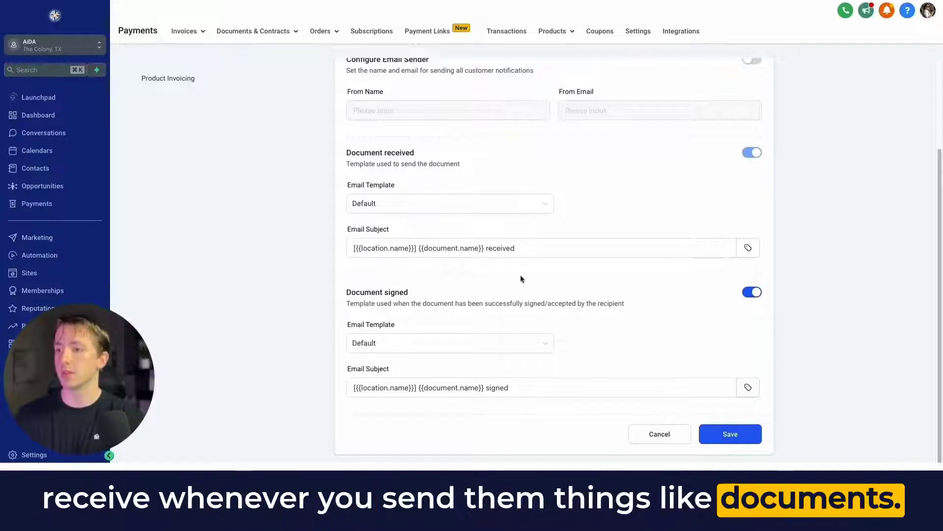
{"action": "scroll", "coordinate": [520, 278], "scroll_direction": "up", "scroll_amount": 2}
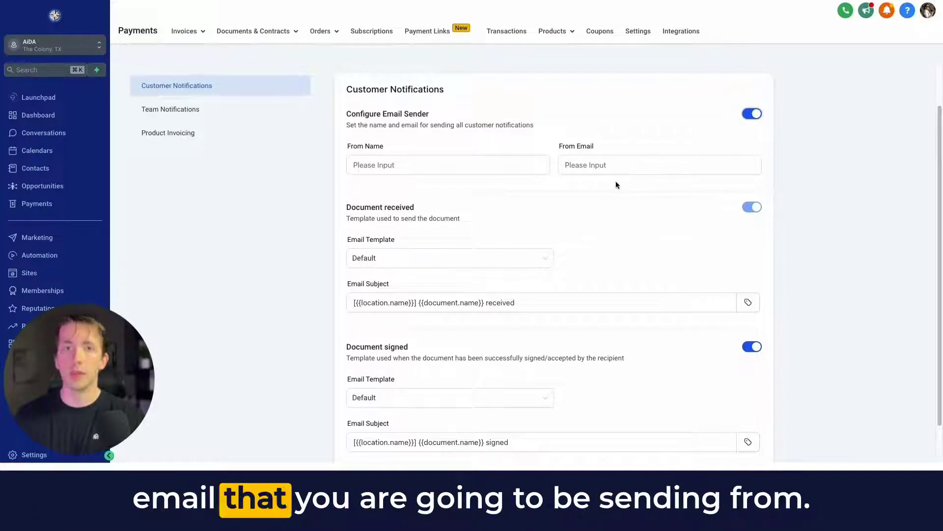
{"action": "scroll", "coordinate": [639, 199], "scroll_direction": "down", "scroll_amount": 2}
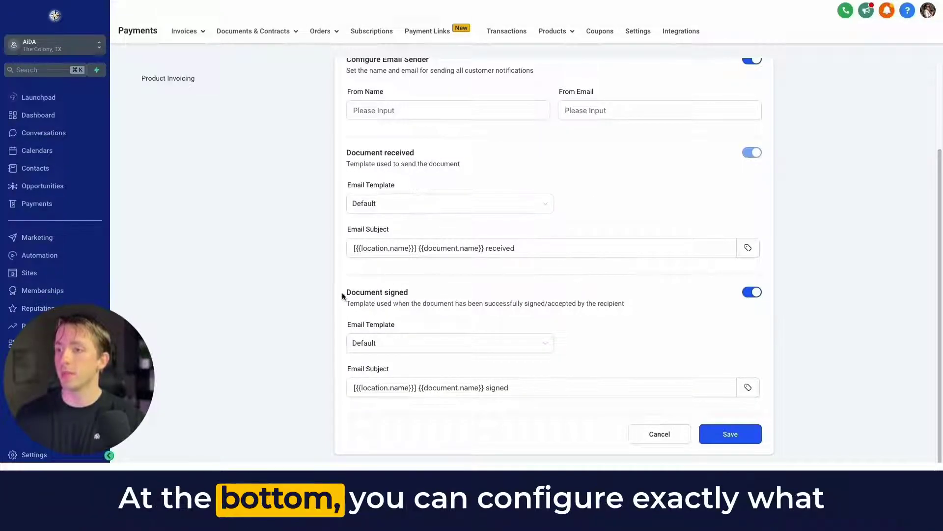
- Keep the Default email template for Document signed, then view Team Notifications
{"action": "left_click", "coordinate": [398, 347]}
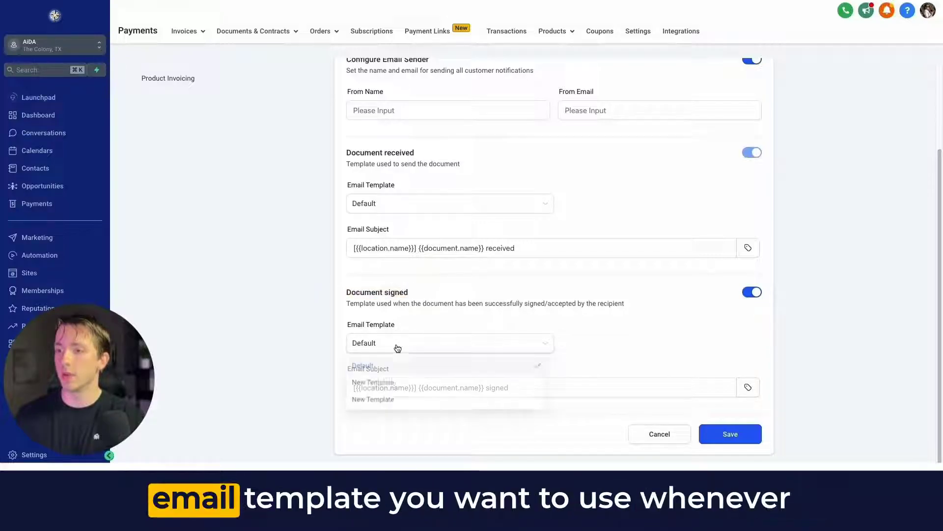
{"action": "left_click", "coordinate": [402, 346]}
{"action": "left_click_drag", "start_coordinate": [347, 295], "coordinate": [622, 302]}
{"action": "left_click", "coordinate": [634, 305]}
{"action": "scroll", "coordinate": [536, 287], "scroll_direction": "up", "scroll_amount": 3}
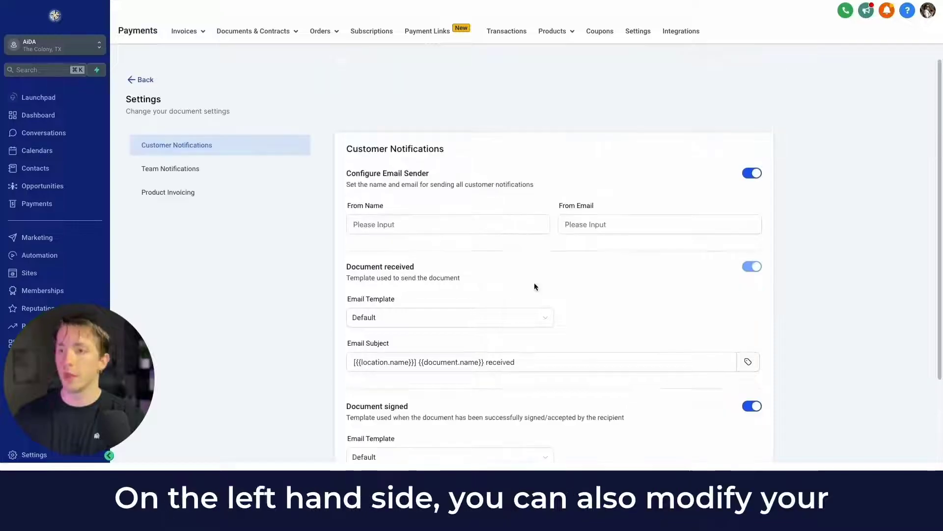
{"action": "left_click", "coordinate": [205, 175]}
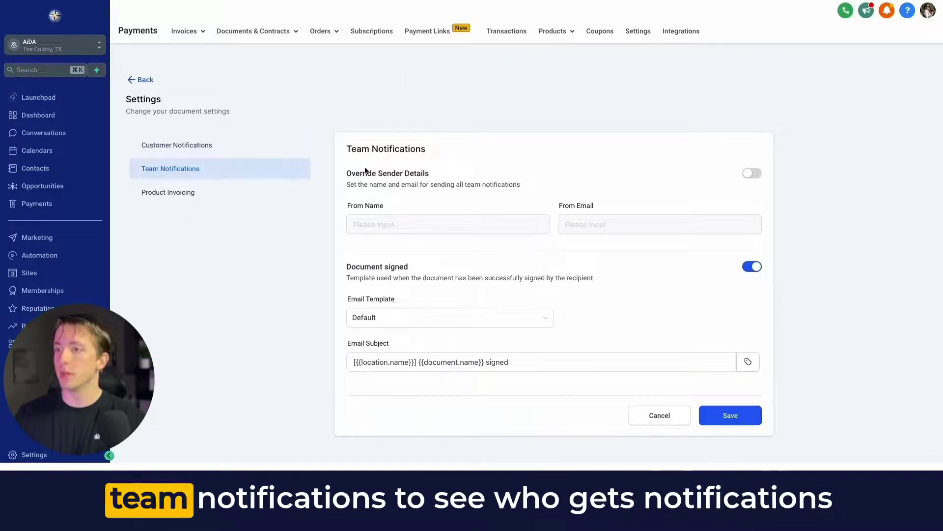
- Review the Team Notifications and Product Invoicing settings, then go back to the documents list
{"action": "left_click_drag", "start_coordinate": [346, 170], "coordinate": [552, 211]}
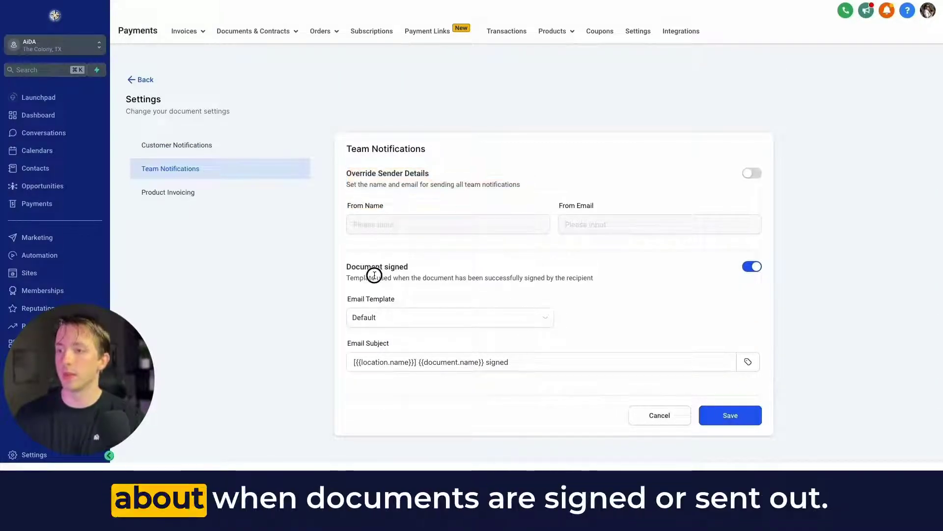
{"action": "triple_click", "coordinate": [391, 278]}
{"action": "left_click", "coordinate": [181, 198]}
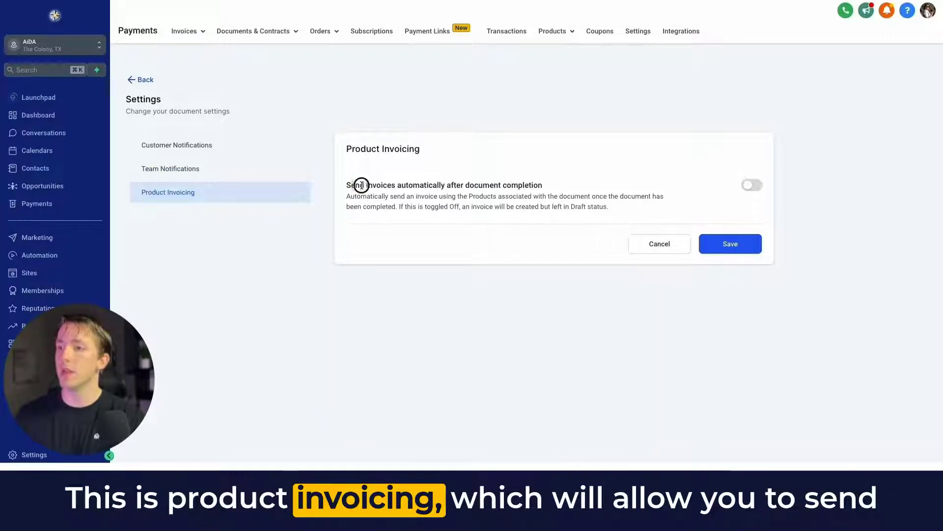
{"action": "triple_click", "coordinate": [362, 186]}
{"action": "left_click", "coordinate": [575, 193]}
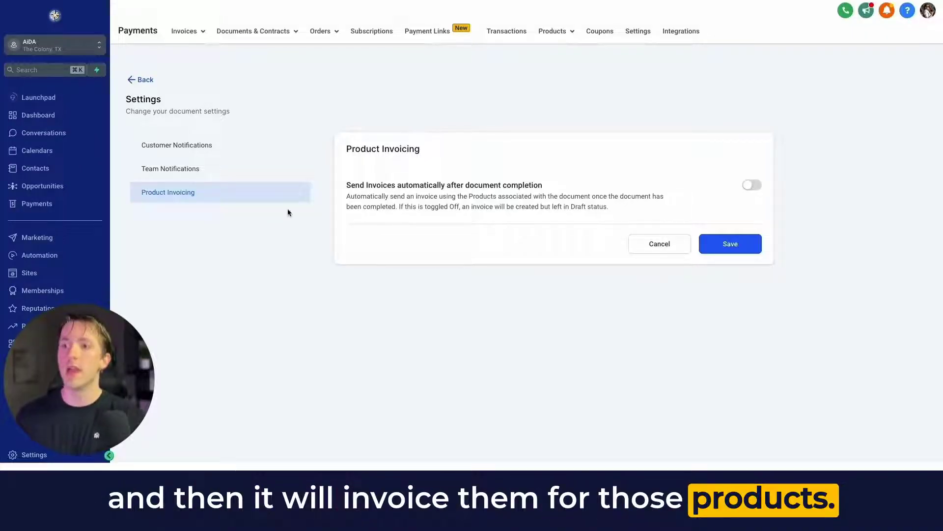
{"action": "left_click", "coordinate": [141, 80]}
- Open the Estimate template from the Documents & Contracts Templates list
{"action": "mouse_move", "coordinate": [253, 30]}
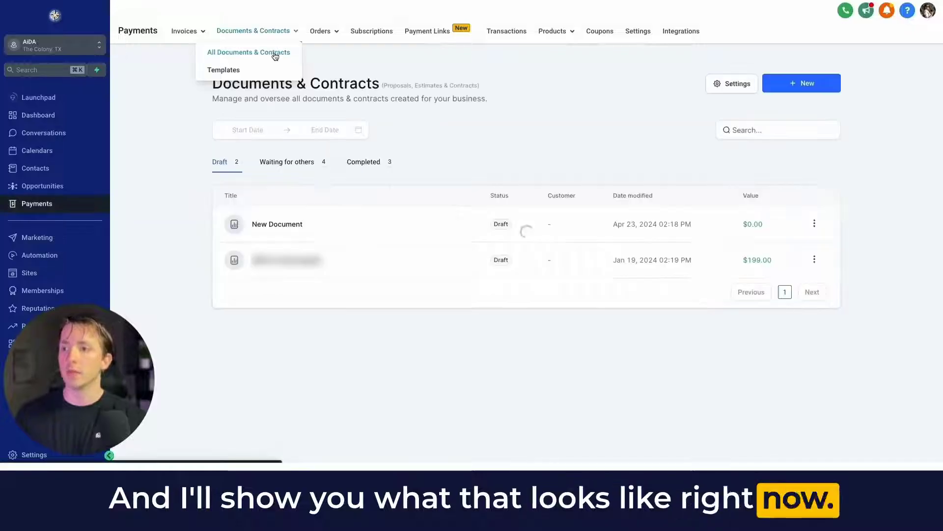
{"action": "left_click", "coordinate": [251, 69]}
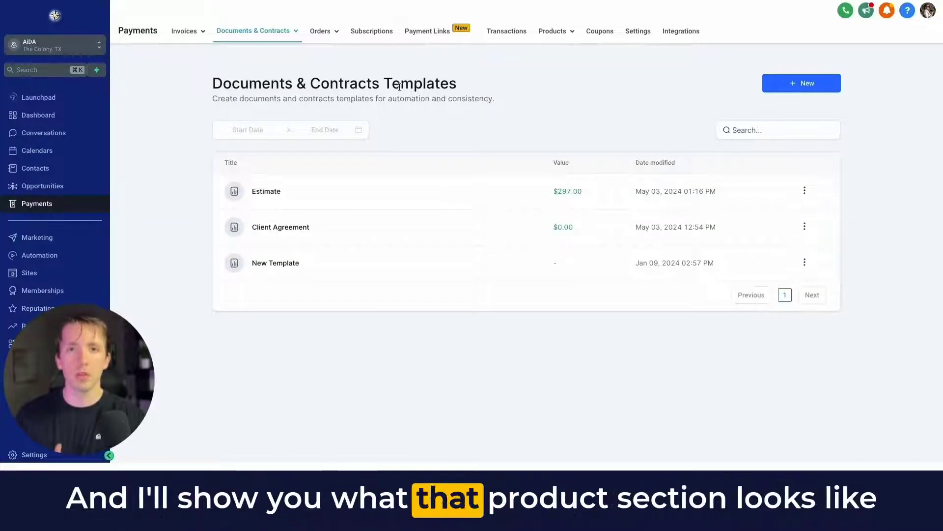
{"action": "left_click", "coordinate": [267, 192]}
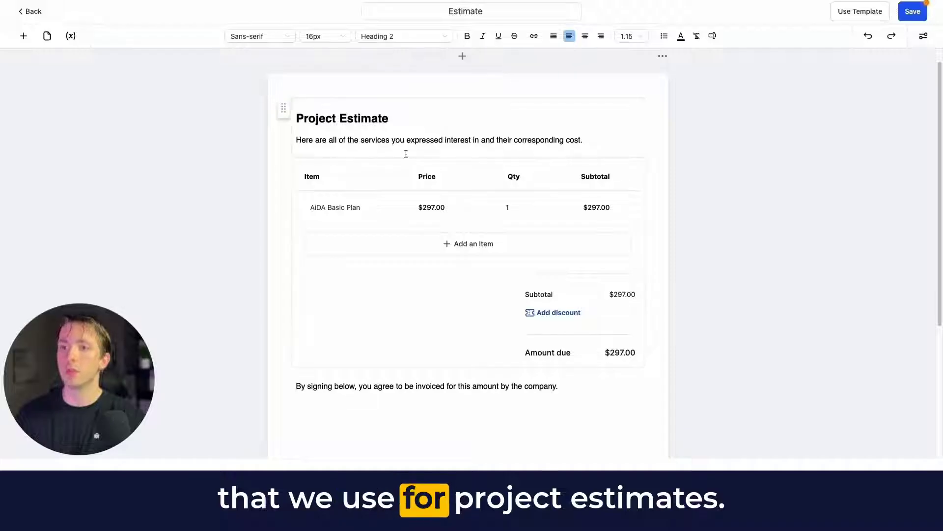
- Select the Project Estimate heading and show the list of addable elements
{"action": "scroll", "coordinate": [333, 88], "scroll_direction": "down", "scroll_amount": 1}
{"action": "left_click", "coordinate": [301, 73]}
{"action": "left_click", "coordinate": [25, 39]}
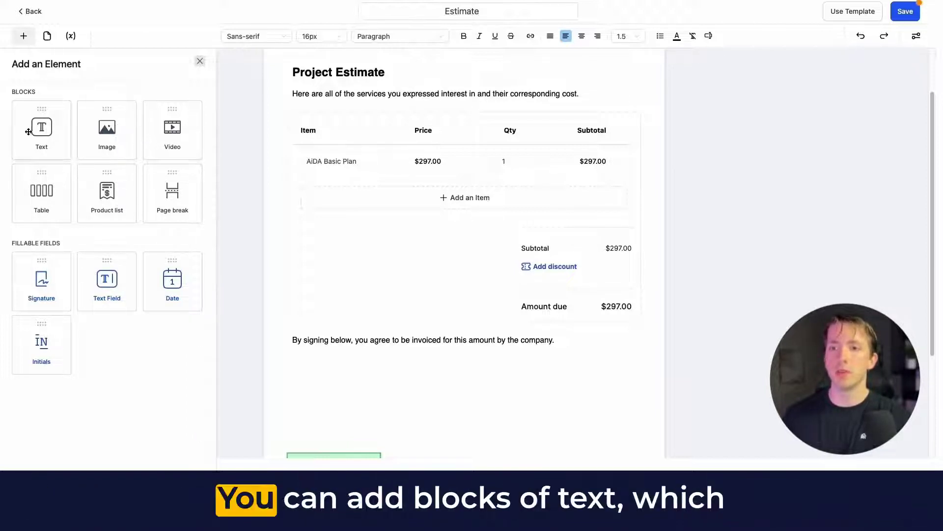
- Add a text block at the top of the Estimate, then delete it
{"action": "left_click_drag", "start_coordinate": [42, 129], "coordinate": [310, 85]}
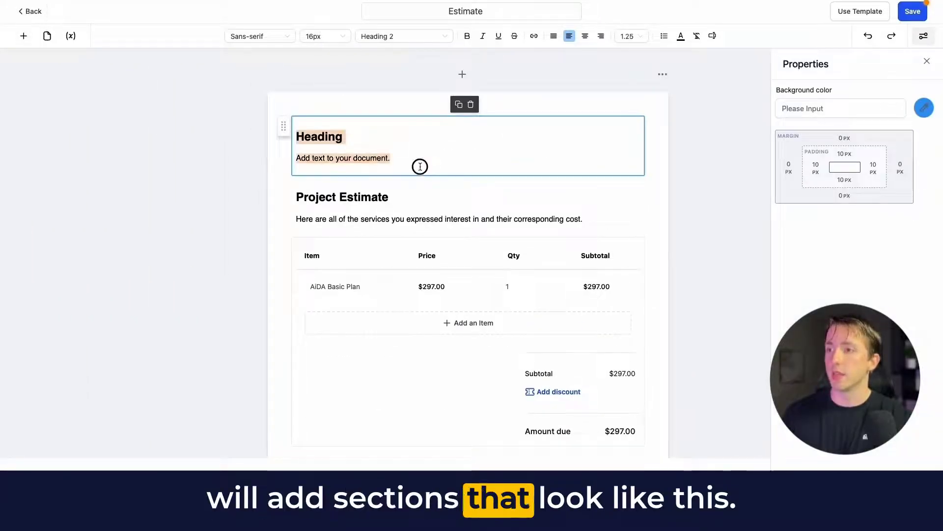
{"action": "left_click", "coordinate": [471, 107]}
{"action": "left_click", "coordinate": [24, 36]}
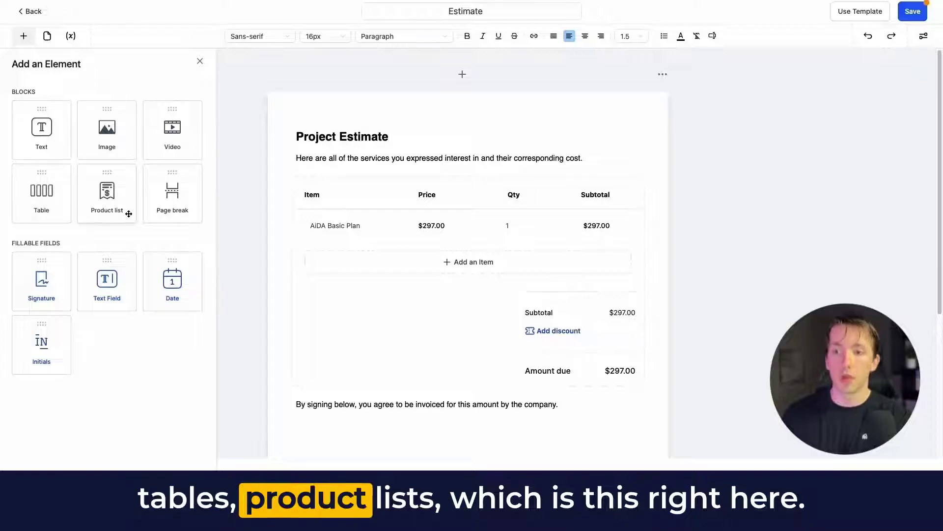
{"action": "left_click", "coordinate": [107, 191]}
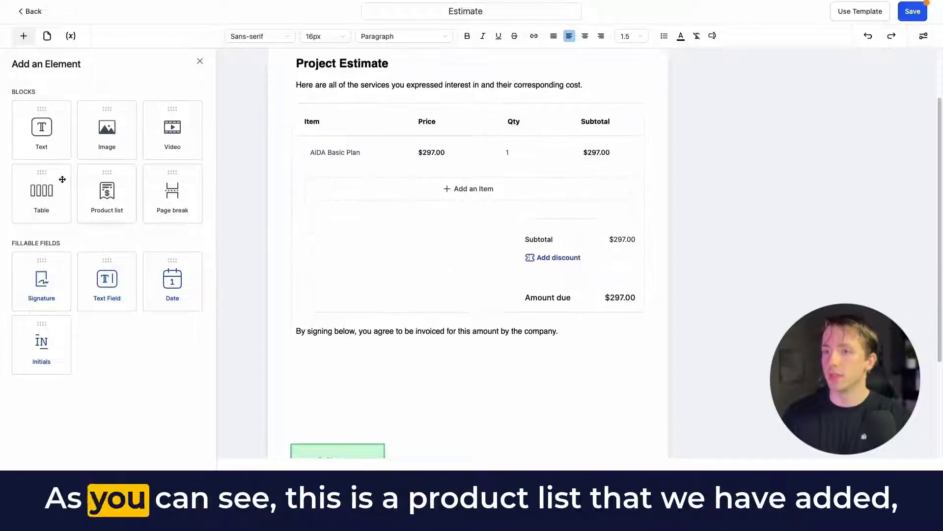
- Cancel adding Website Hosting Subscription, then insert a page break above the signing line
{"action": "left_click", "coordinate": [396, 220]}
{"action": "left_click", "coordinate": [449, 190]}
{"action": "left_click", "coordinate": [420, 223]}
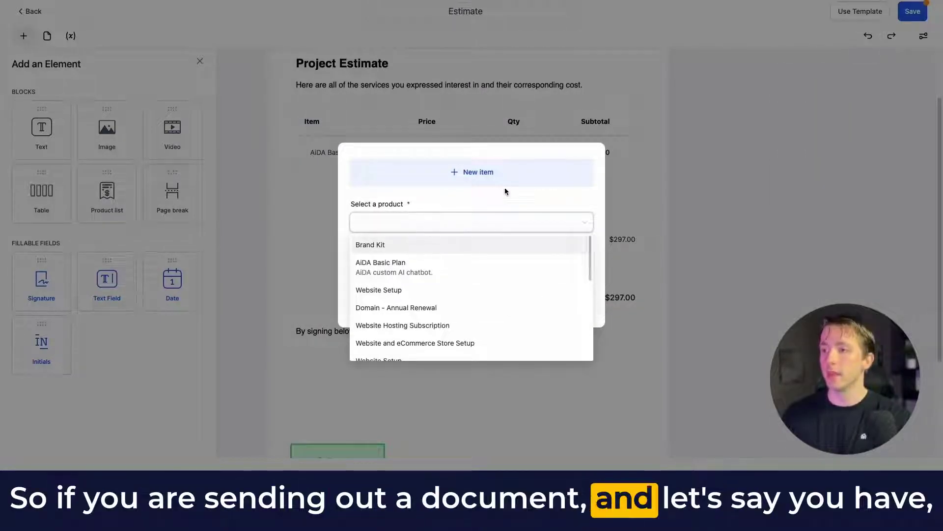
{"action": "left_click", "coordinate": [436, 325]}
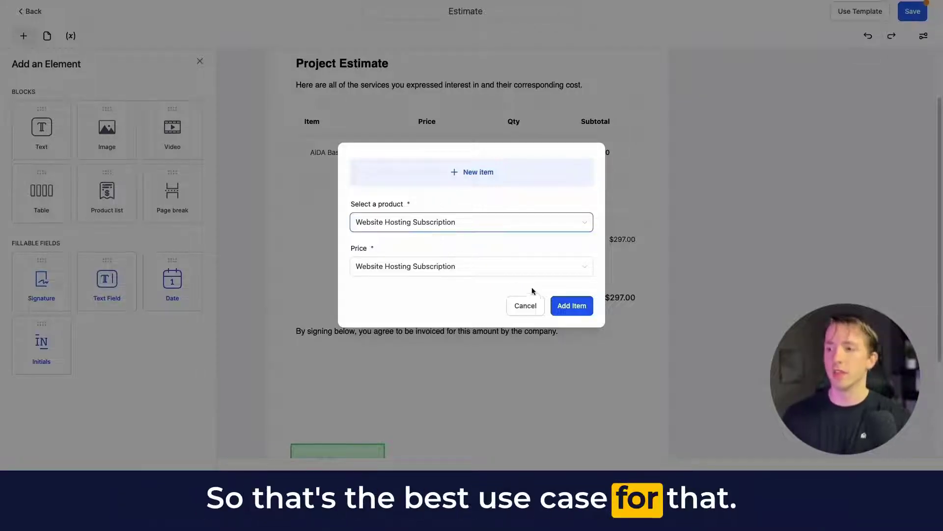
{"action": "left_click", "coordinate": [525, 305]}
{"action": "left_click_drag", "start_coordinate": [172, 190], "coordinate": [334, 414]}
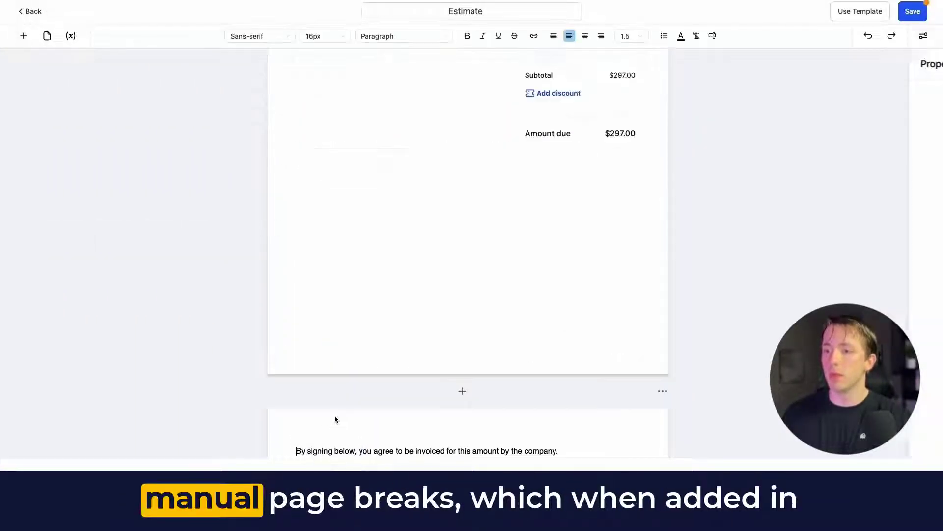
- Inspect the Signature field's signer assignment without assigning anyone
{"action": "scroll", "coordinate": [346, 383], "scroll_direction": "down", "scroll_amount": 3}
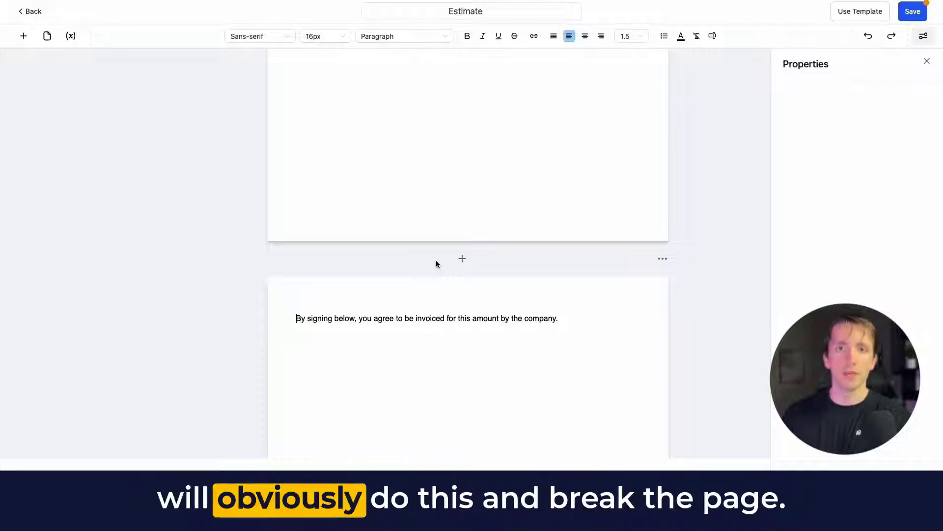
{"action": "left_click", "coordinate": [462, 265]}
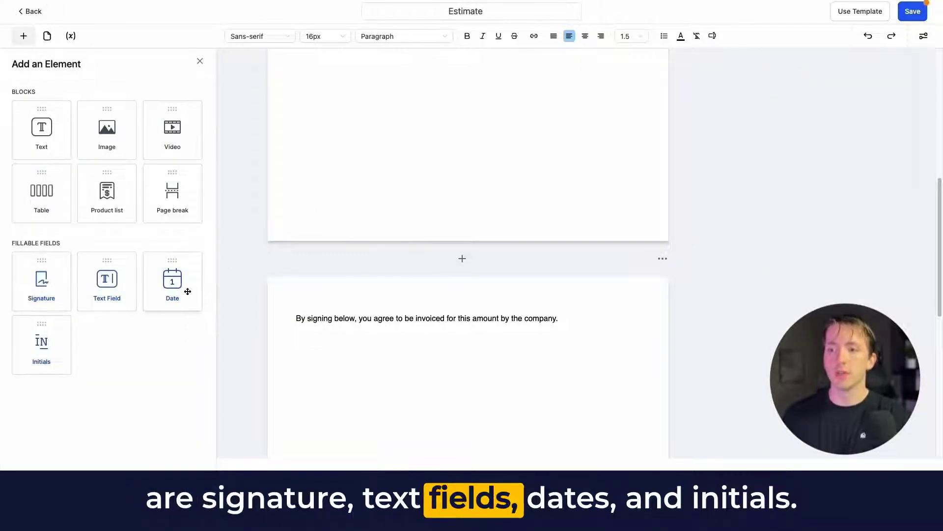
{"action": "scroll", "coordinate": [363, 316], "scroll_direction": "down", "scroll_amount": 10}
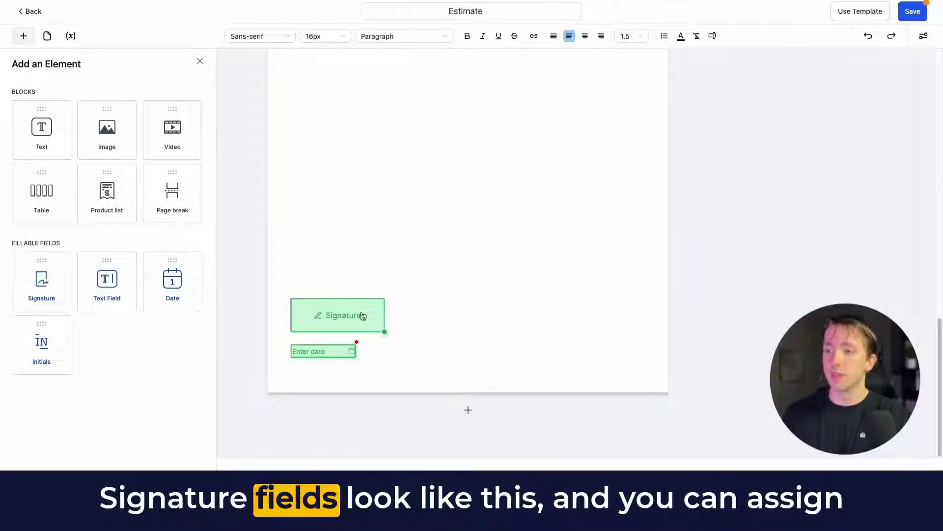
{"action": "left_click", "coordinate": [322, 316]}
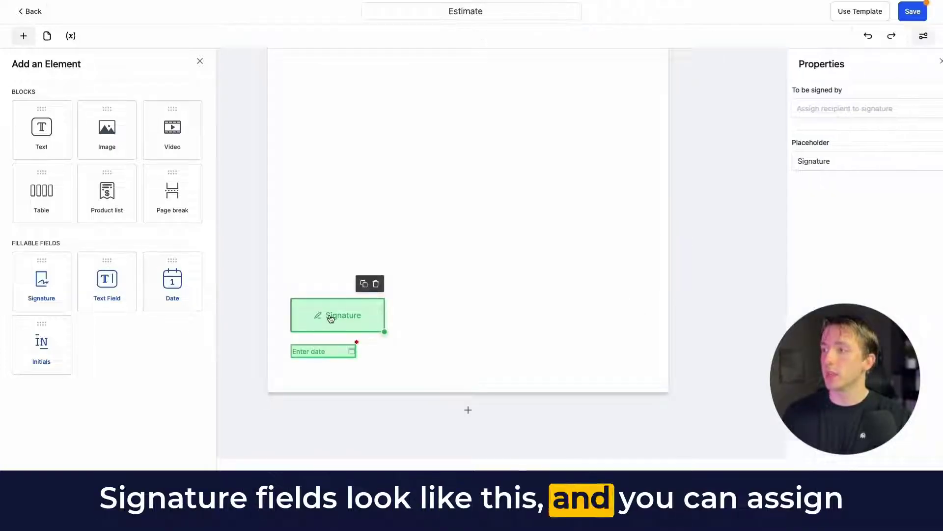
{"action": "left_click", "coordinate": [804, 114]}
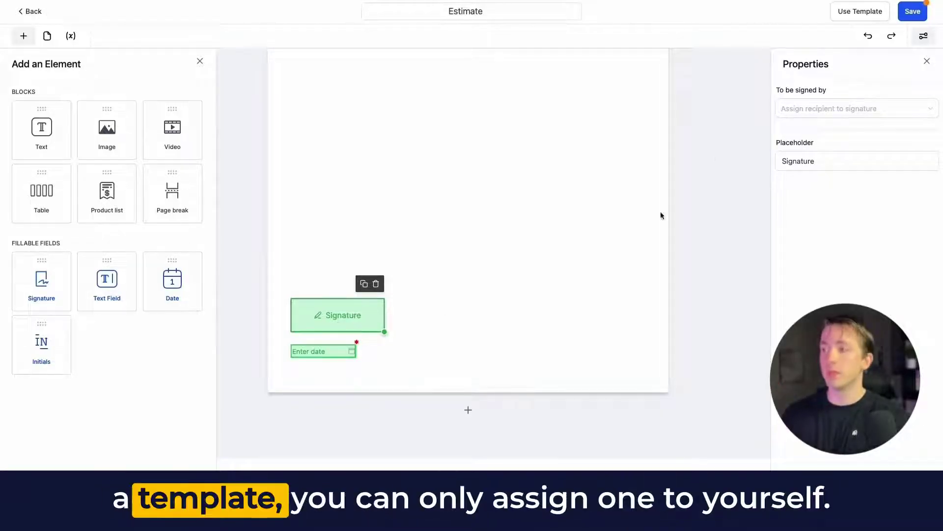
{"action": "left_click", "coordinate": [815, 108]}
{"action": "left_click", "coordinate": [813, 89]}
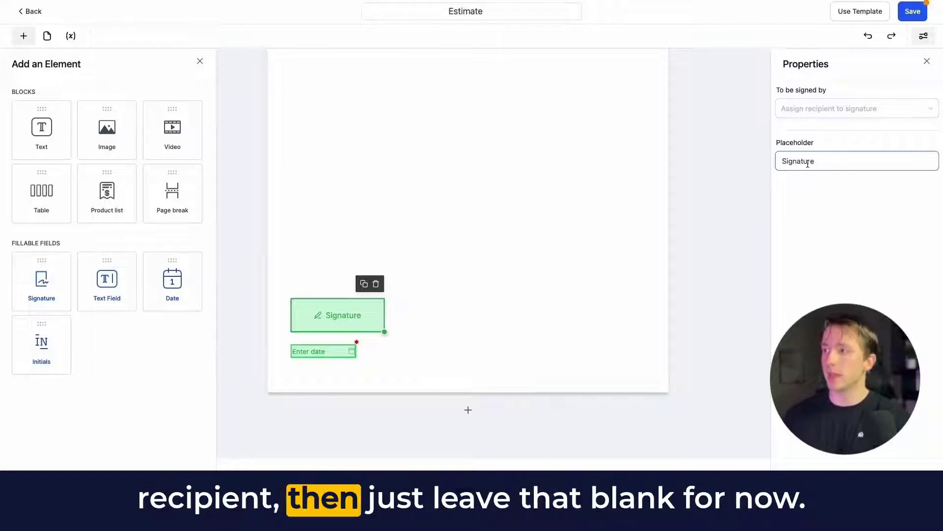
- Place a text field above the signature and an initials field on the signing page
{"action": "left_click_drag", "start_coordinate": [106, 280], "coordinate": [338, 230]}
{"action": "left_click", "coordinate": [366, 222]}
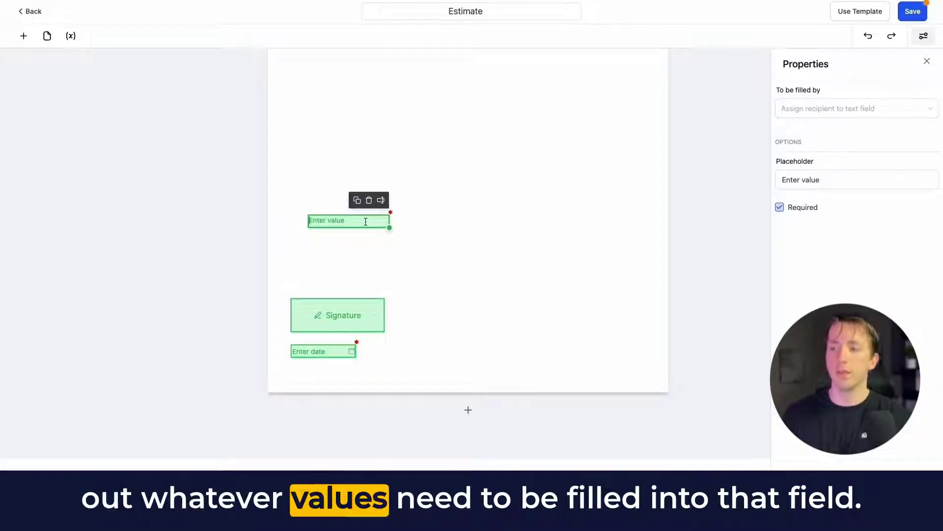
{"action": "left_click", "coordinate": [381, 201]}
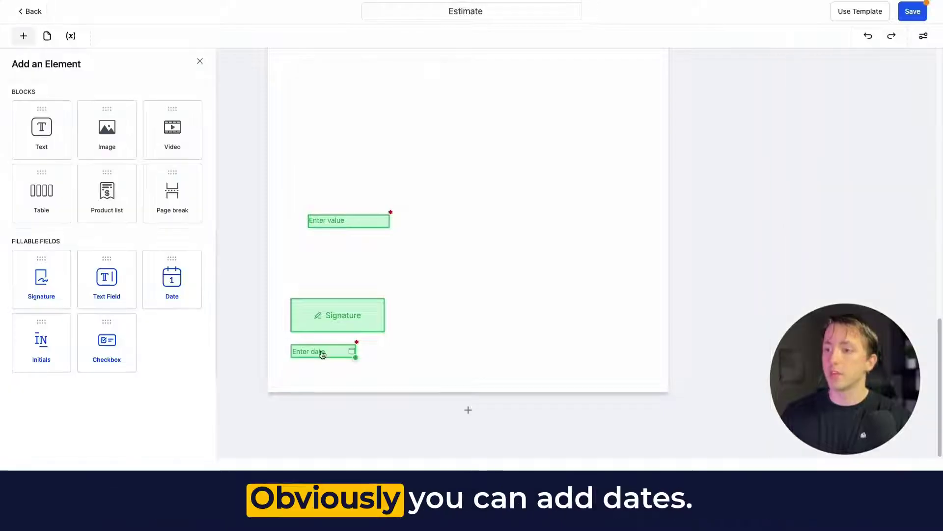
{"action": "left_click", "coordinate": [321, 351]}
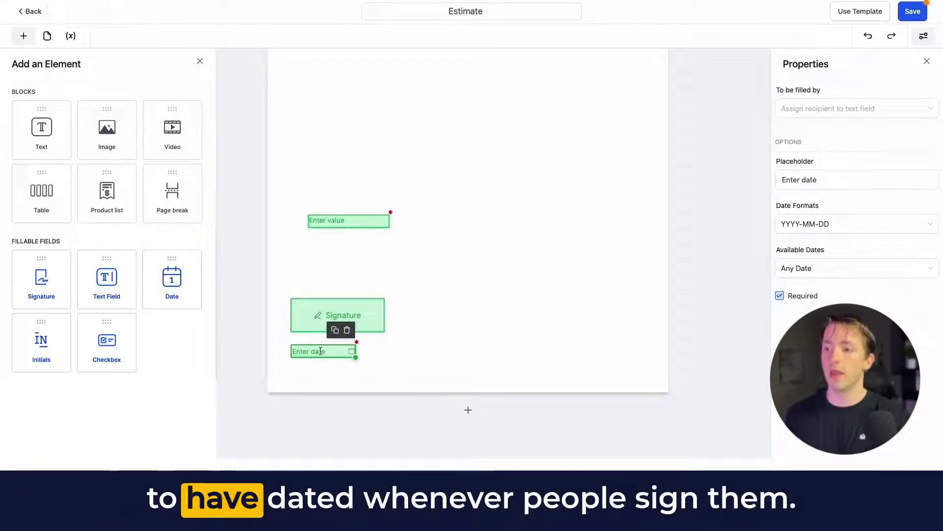
{"action": "left_click_drag", "start_coordinate": [42, 339], "coordinate": [350, 263]}
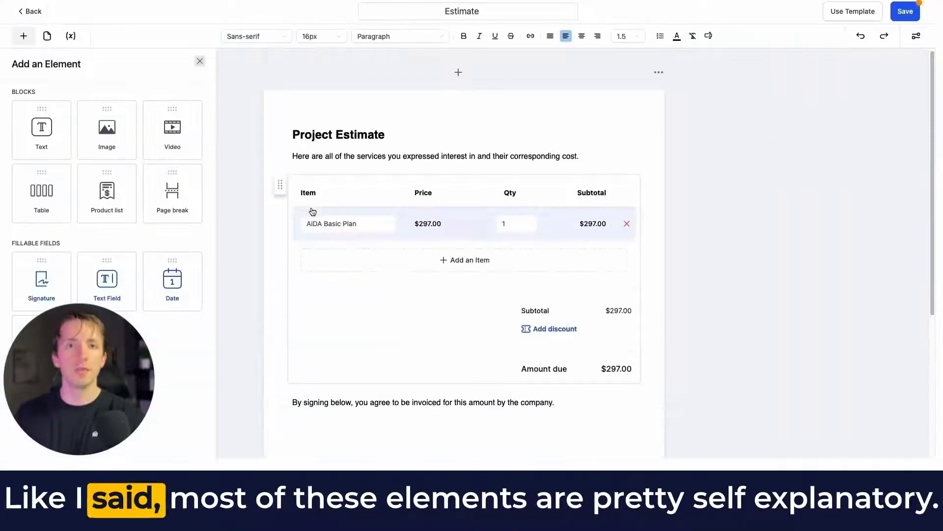
- Turn the Estimate template into a new document and display its document variables list
{"action": "left_click", "coordinate": [877, 10]}
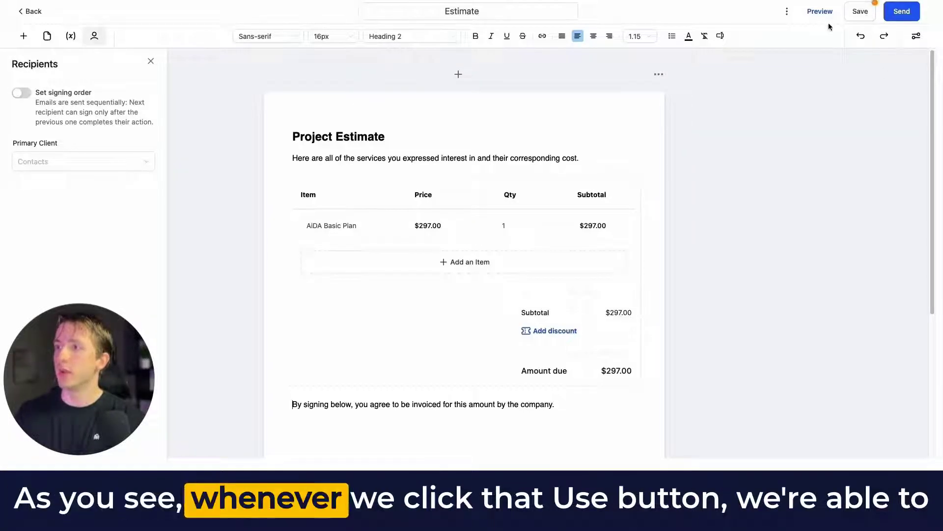
{"action": "left_click", "coordinate": [95, 39]}
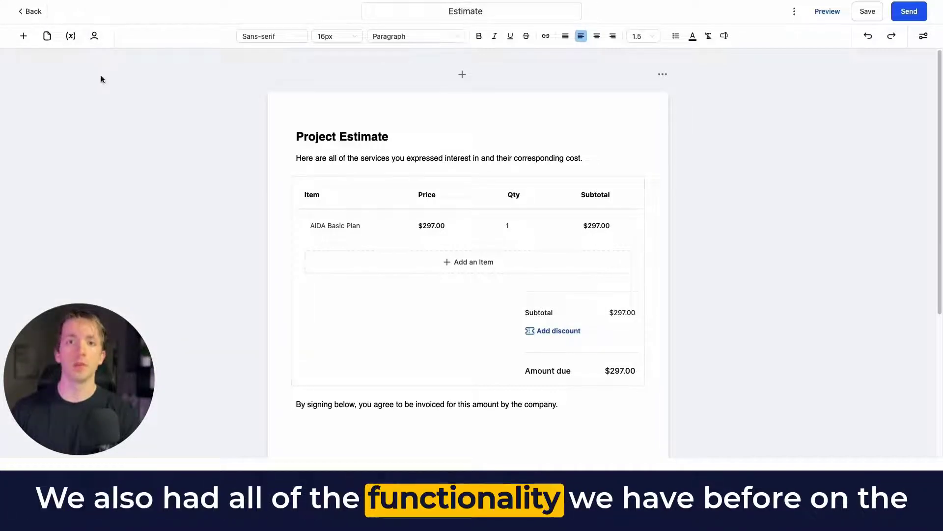
{"action": "left_click", "coordinate": [23, 37]}
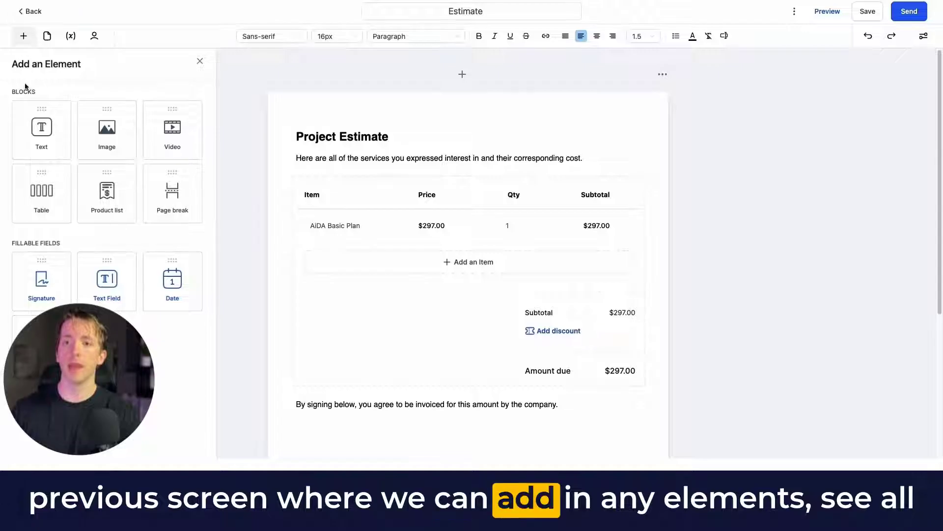
{"action": "left_click", "coordinate": [47, 36]}
{"action": "left_click", "coordinate": [71, 36]}
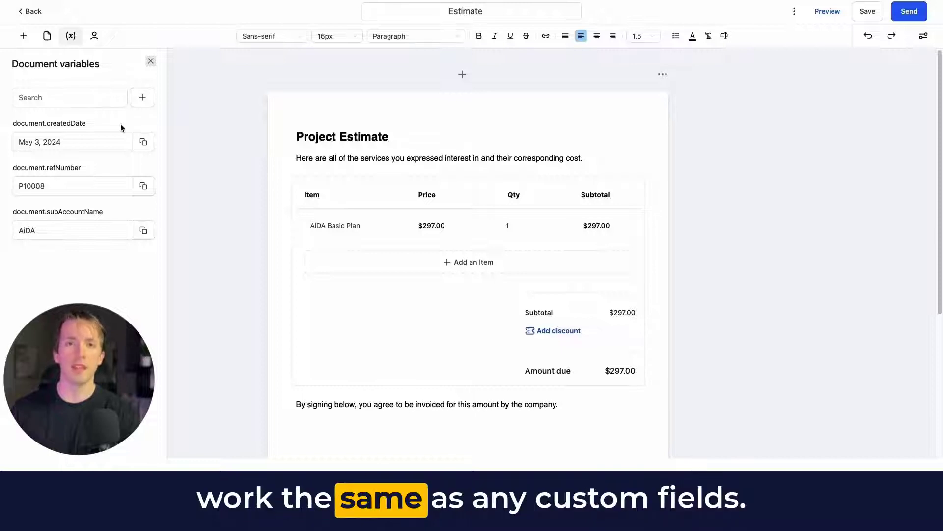
- Paste {{document.createdDate}} on a new line under the Project Estimate intro sentence
{"action": "left_click", "coordinate": [143, 142]}
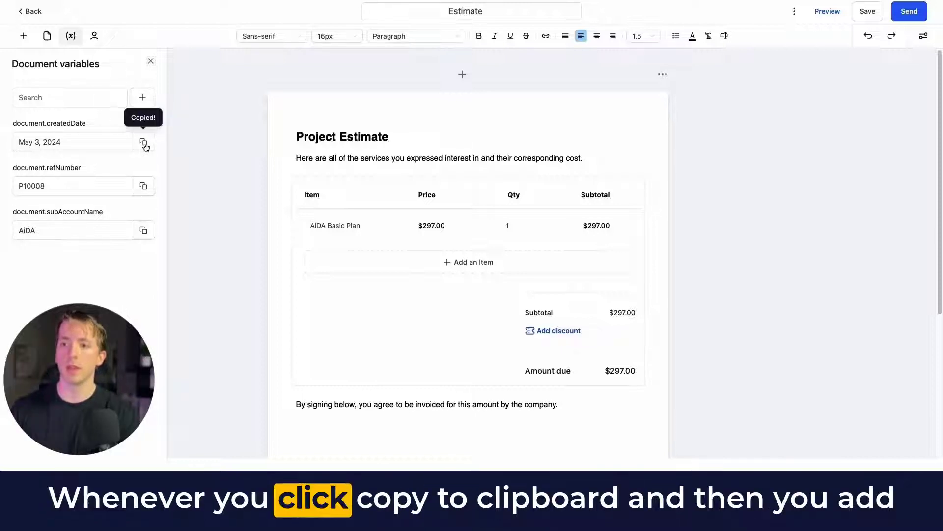
{"action": "left_click", "coordinate": [541, 147]}
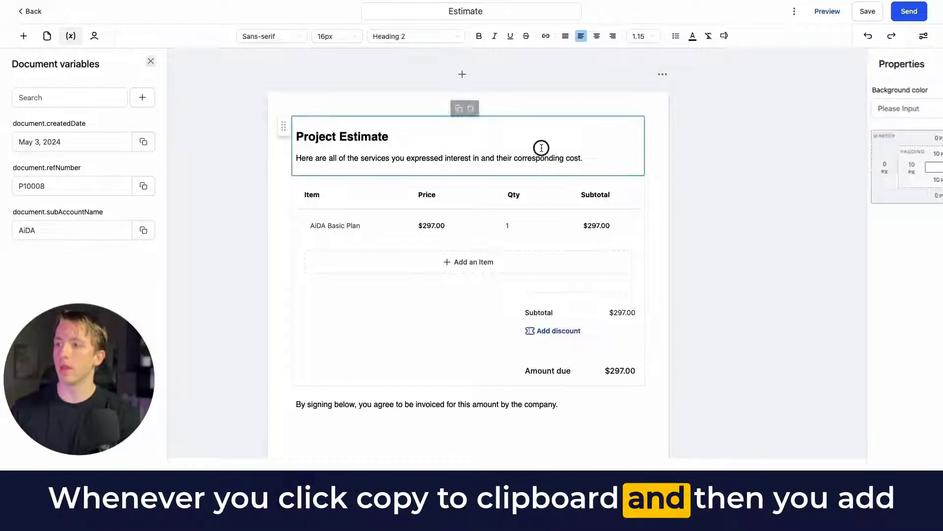
{"action": "left_click", "coordinate": [572, 161]}
{"action": "key", "text": "Return"}
{"action": "key", "text": "ctrl+v"}
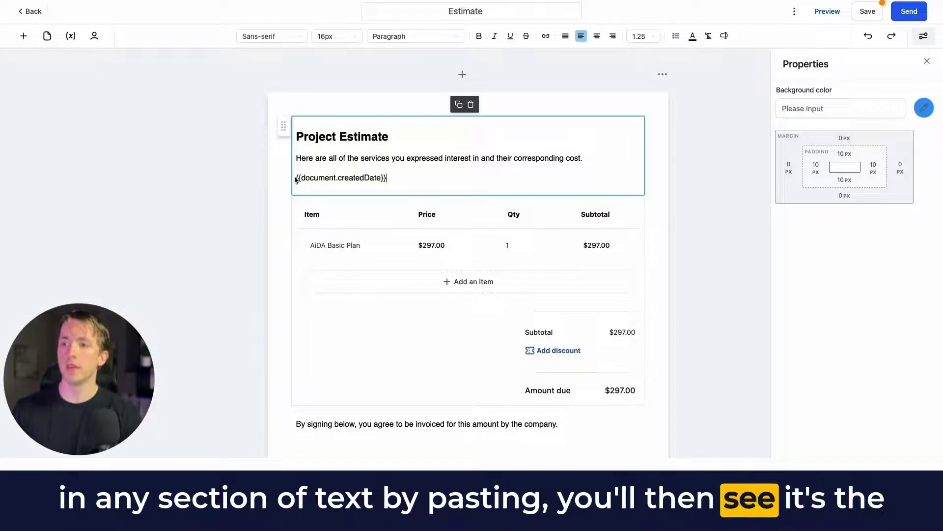
{"action": "left_click_drag", "start_coordinate": [296, 179], "coordinate": [379, 177]}
{"action": "left_click", "coordinate": [336, 178]}
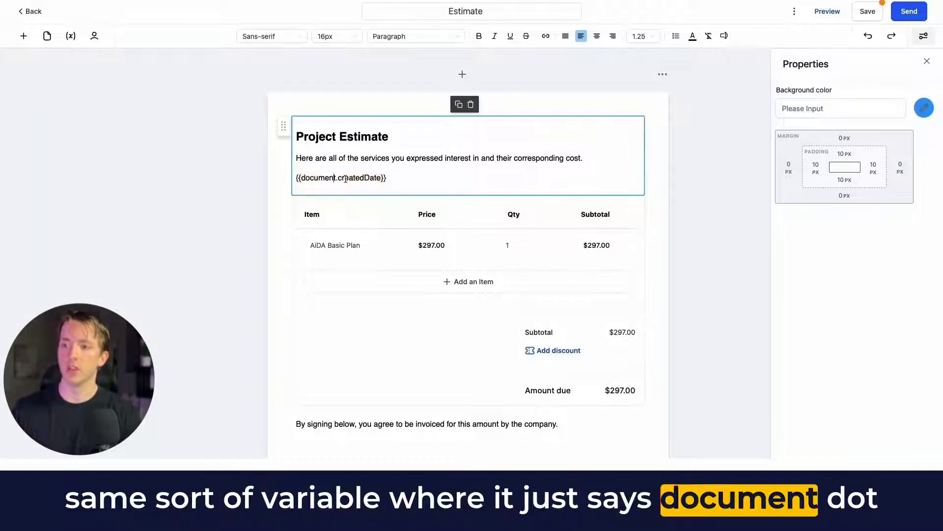
{"action": "left_click", "coordinate": [71, 37]}
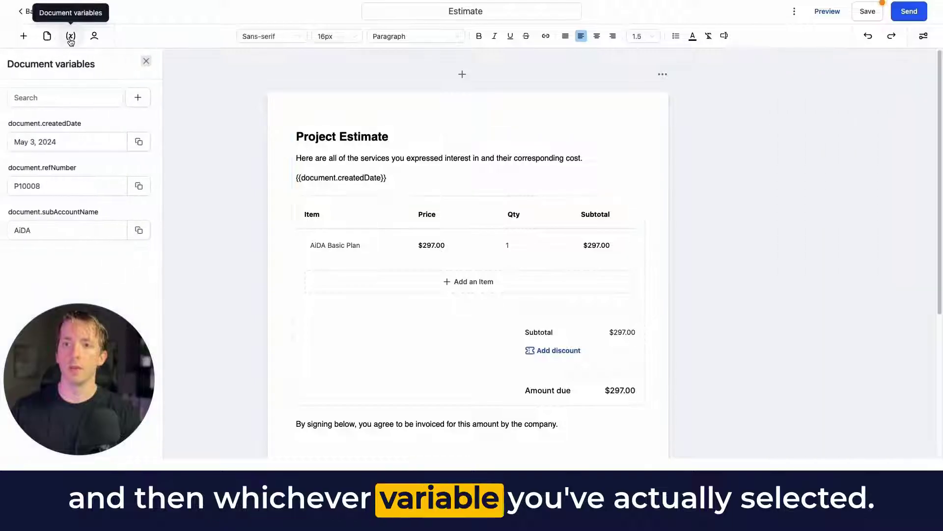
- Start a new document variable named companyName and move to its value field
{"action": "left_click", "coordinate": [136, 98]}
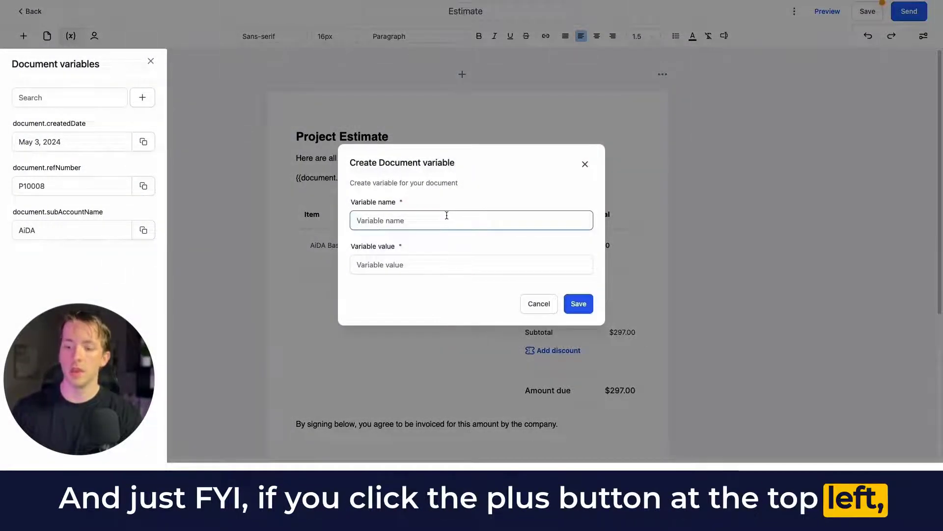
{"action": "type", "text": "Company"}
{"action": "key", "text": "BackSpace"}
{"action": "key", "text": "BackSpace"}
{"action": "key", "text": "BackSpace"}
{"action": "key", "text": "BackSpace"}
{"action": "key", "text": "BackSpace"}
{"action": "key", "text": "BackSpace"}
{"action": "key", "text": "BackSpace"}
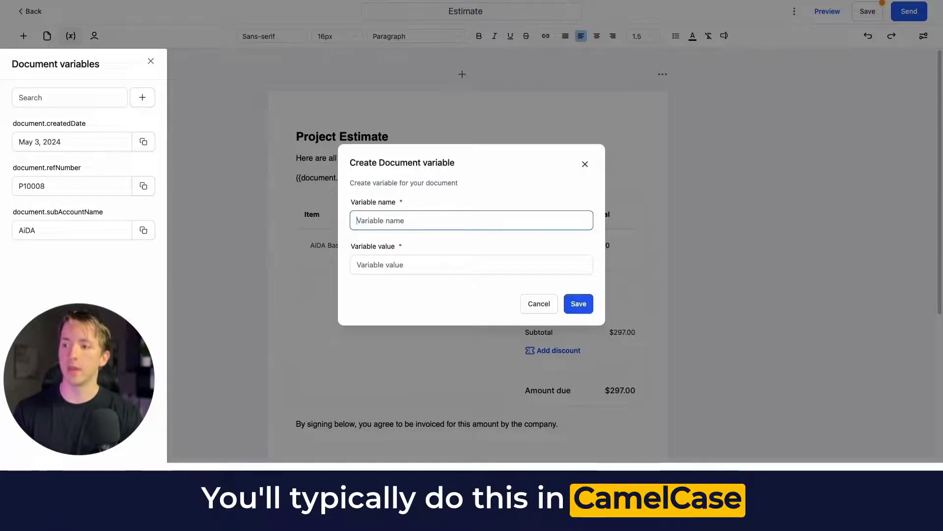
{"action": "type", "text": "companyName"}
{"action": "left_click", "coordinate": [402, 262]}
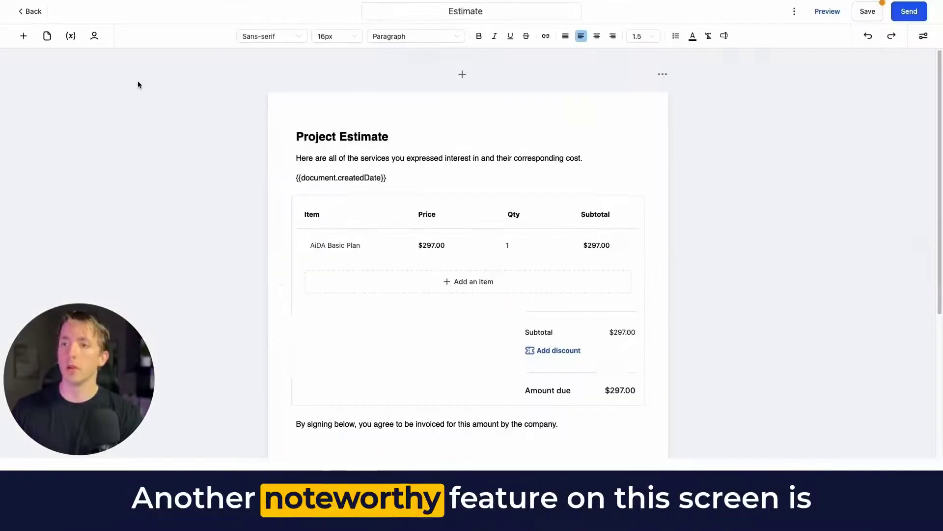
- Turn on sequential signing for the Estimate, add two client recipients, and reorder the second signer
{"action": "left_click", "coordinate": [94, 39]}
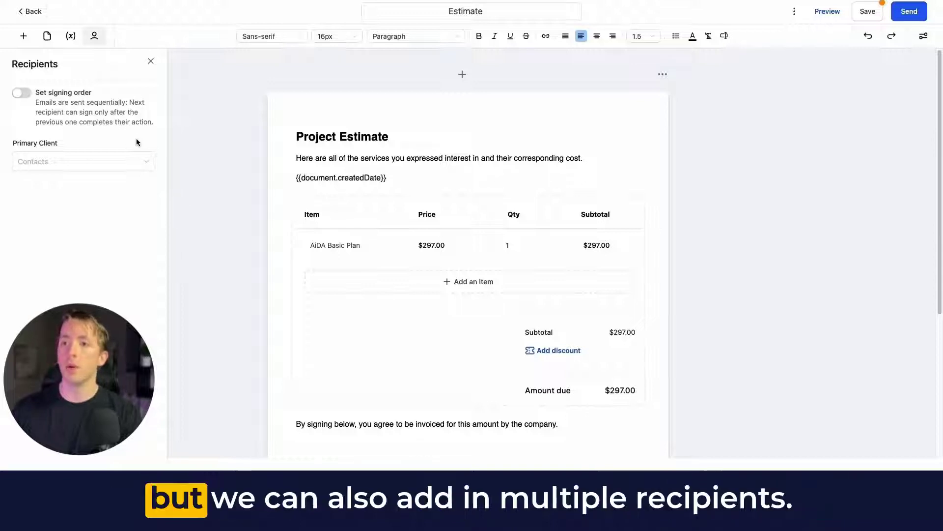
{"action": "left_click", "coordinate": [23, 93]}
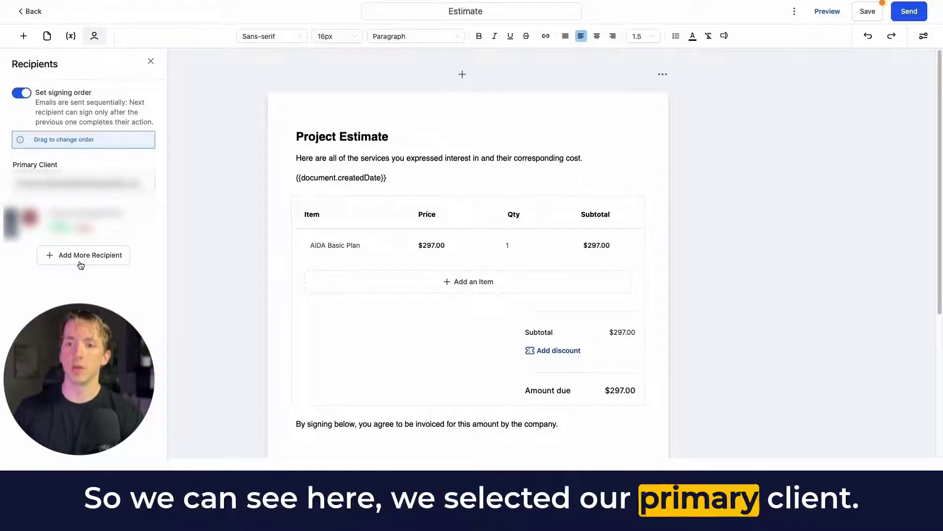
{"action": "left_click", "coordinate": [77, 260]}
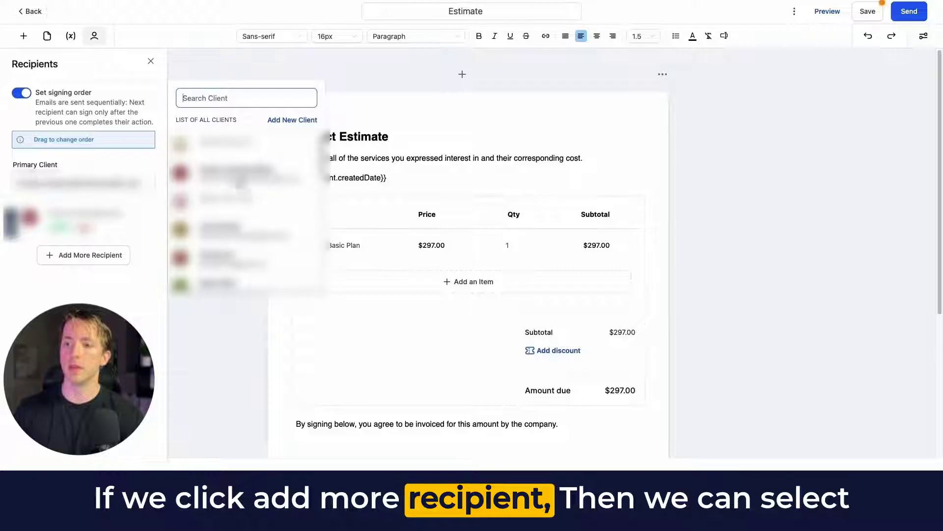
{"action": "left_click", "coordinate": [231, 235]}
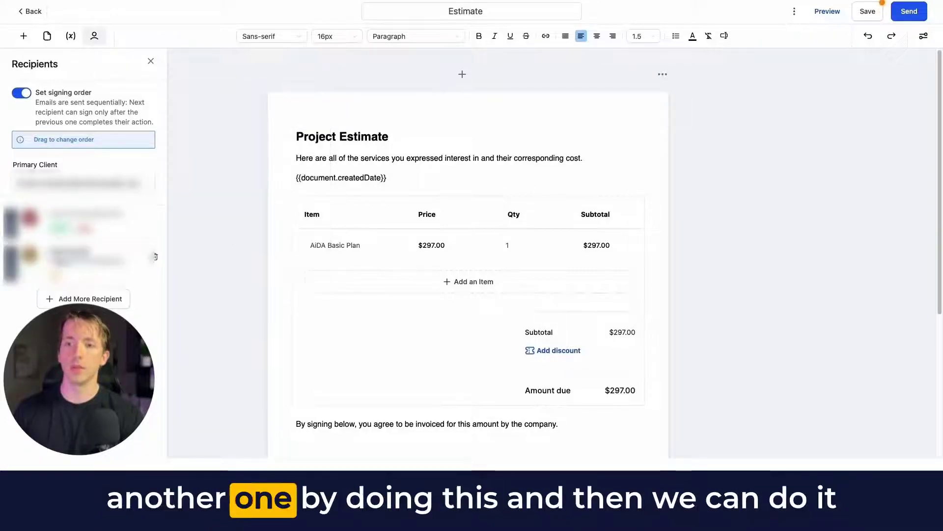
{"action": "left_click", "coordinate": [71, 299]}
{"action": "left_click", "coordinate": [231, 235]}
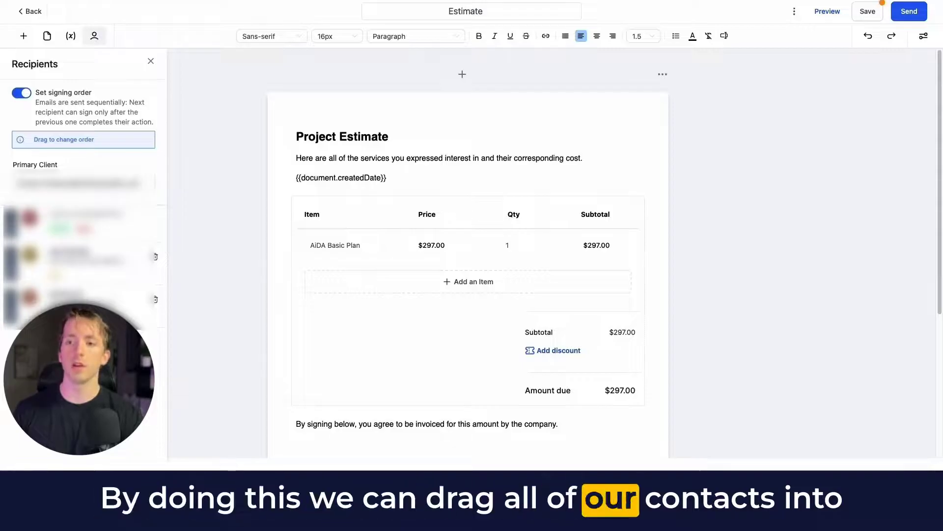
{"action": "mouse_move", "coordinate": [4, 236]}
{"action": "left_mouse_down"}
{"action": "mouse_move", "coordinate": [5, 265]}
{"action": "mouse_move", "coordinate": [5, 226]}
{"action": "left_mouse_up"}
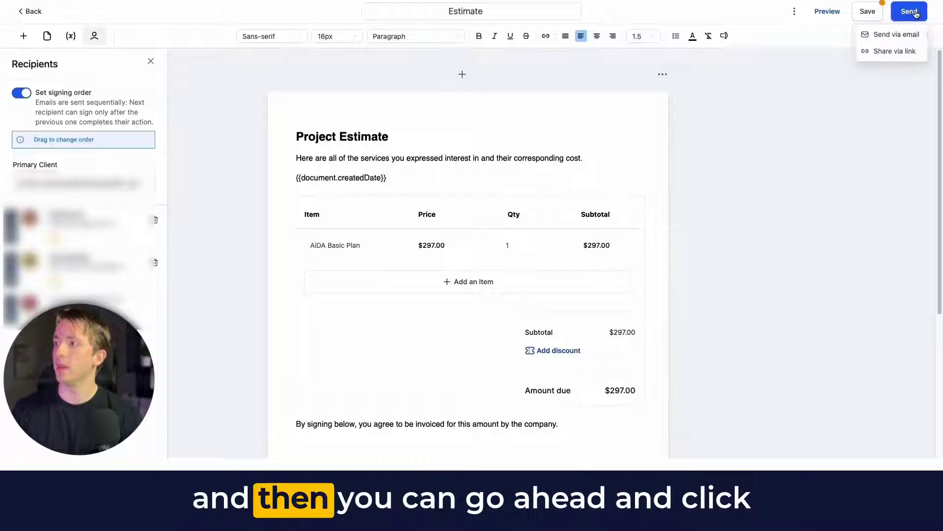
- Share the Estimate via a shareable link from the Send menu
{"action": "left_click", "coordinate": [885, 54]}
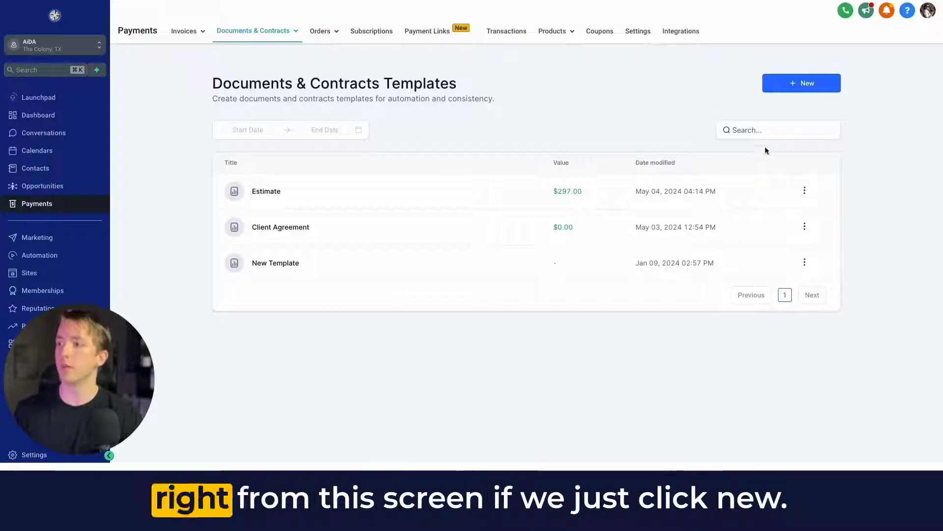
- Create a new template by uploading the NextSteps PDF
{"action": "left_click", "coordinate": [819, 80]}
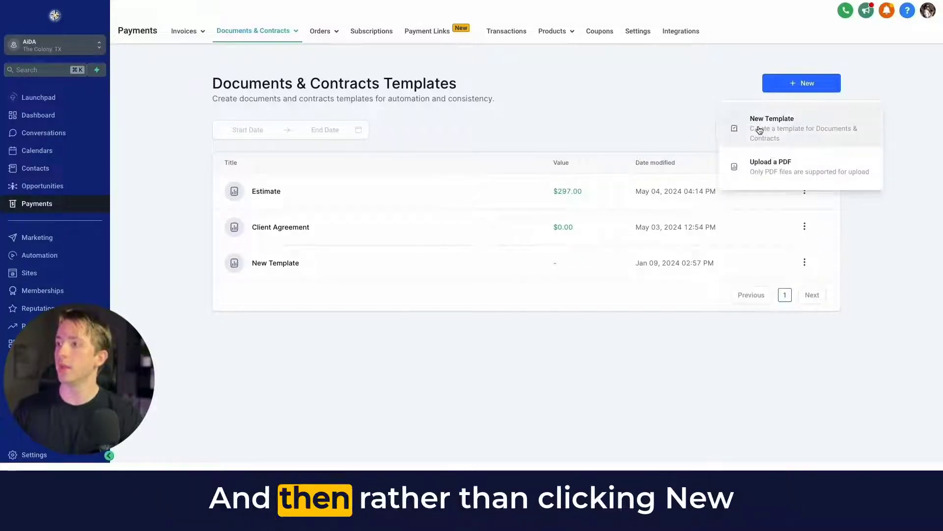
{"action": "left_click", "coordinate": [768, 167]}
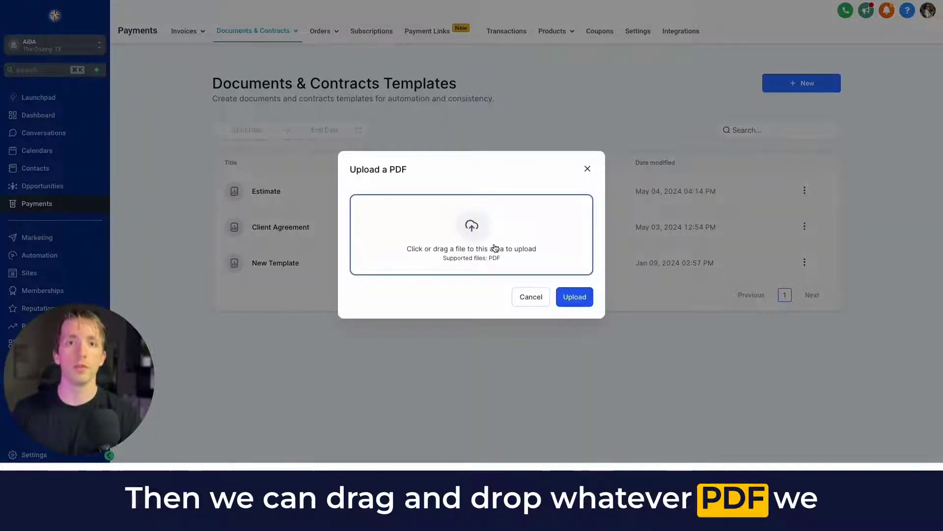
{"action": "left_click", "coordinate": [574, 297]}
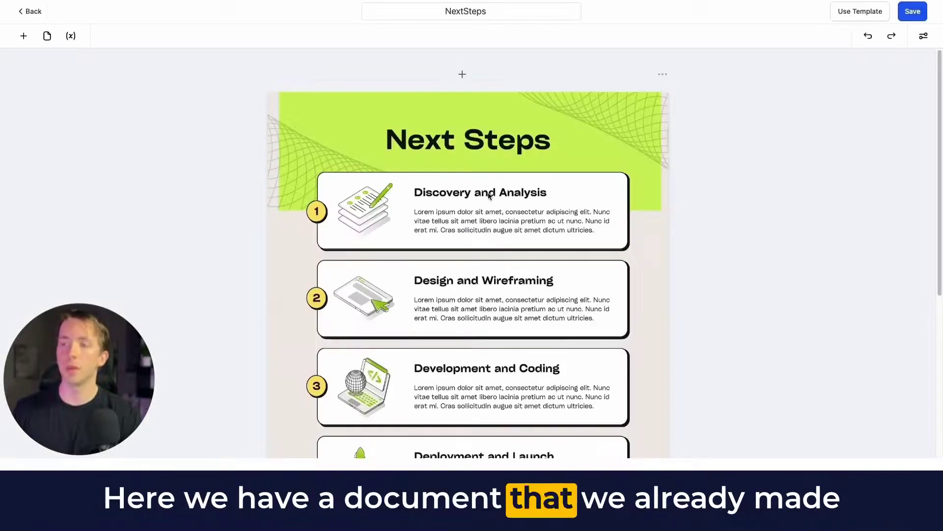
- Scroll through the NextSteps document's Next Steps page to review it
{"action": "scroll", "coordinate": [527, 404], "scroll_direction": "down", "scroll_amount": 5}
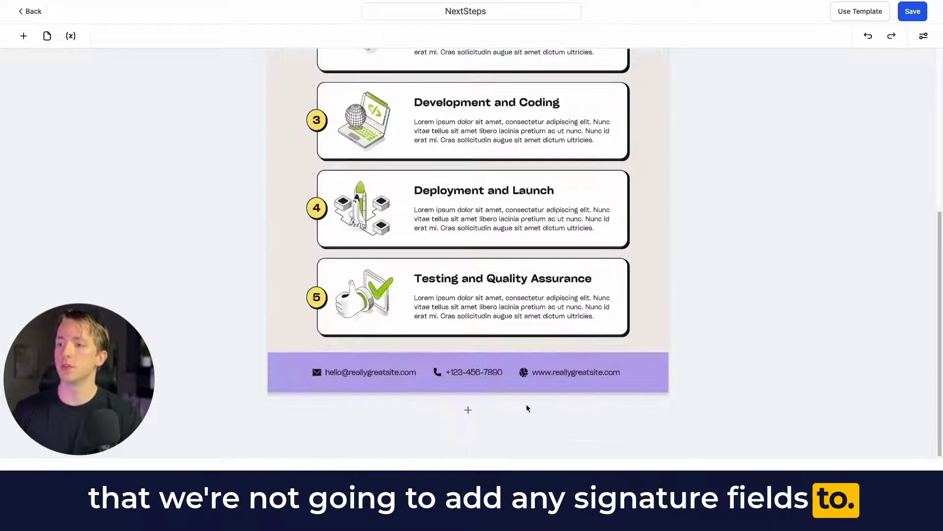
{"action": "scroll", "coordinate": [580, 369], "scroll_direction": "up", "scroll_amount": 5}
{"action": "scroll", "coordinate": [580, 369], "scroll_direction": "down", "scroll_amount": 5}
{"action": "scroll", "coordinate": [573, 367], "scroll_direction": "up", "scroll_amount": 5}
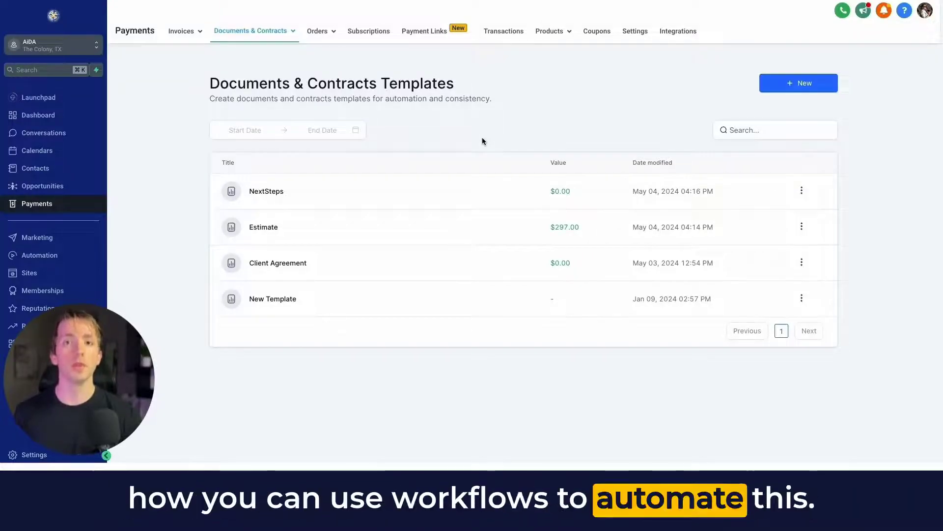
- From Automation, open the Intake Form → Send Estimate workflow in the #1 Demo Workflows folder
{"action": "left_click", "coordinate": [57, 259]}
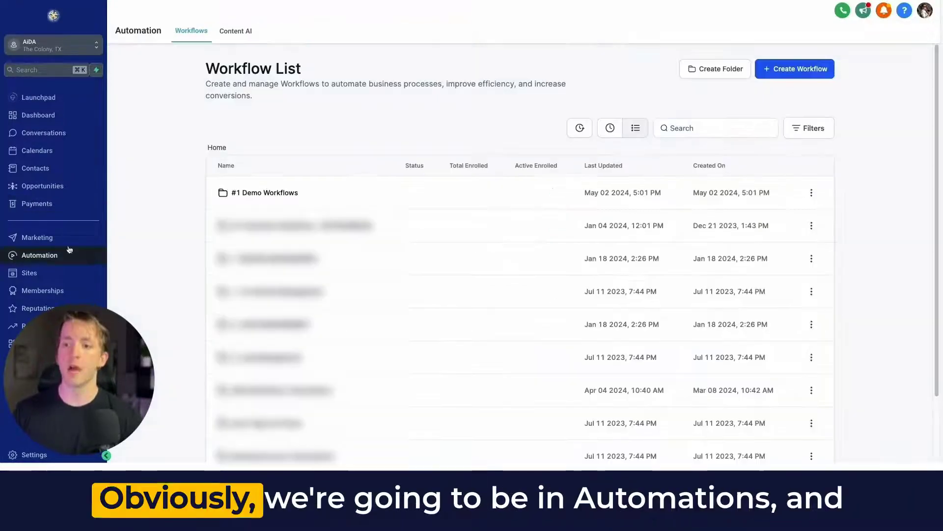
{"action": "left_click", "coordinate": [257, 194]}
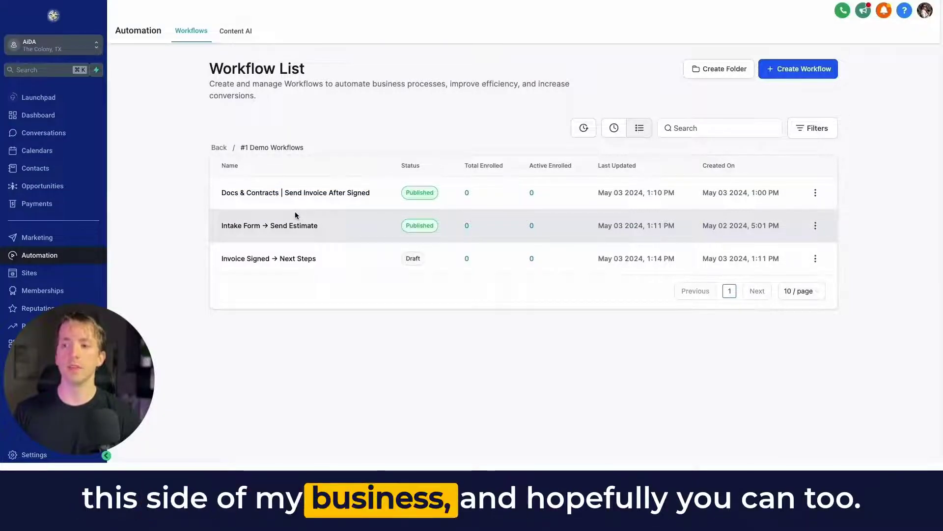
{"action": "left_click", "coordinate": [295, 214]}
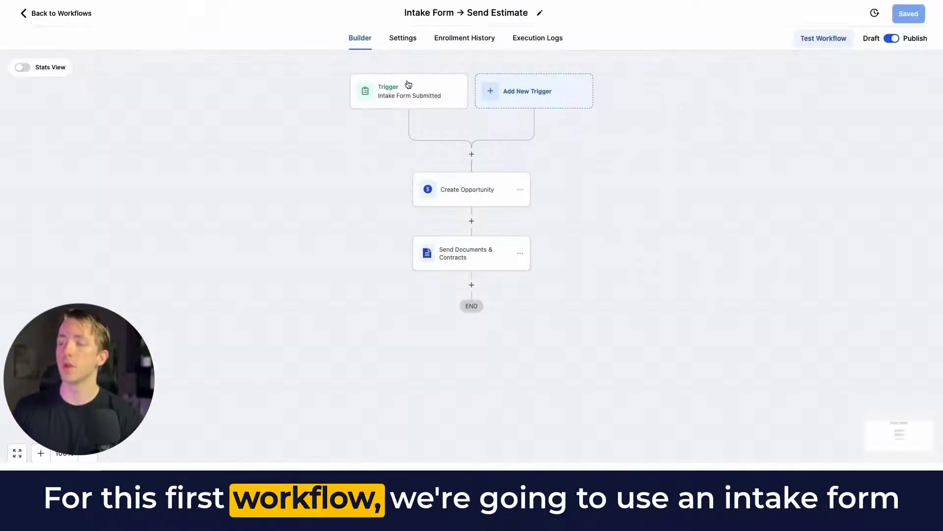
{"action": "left_click", "coordinate": [417, 94]}
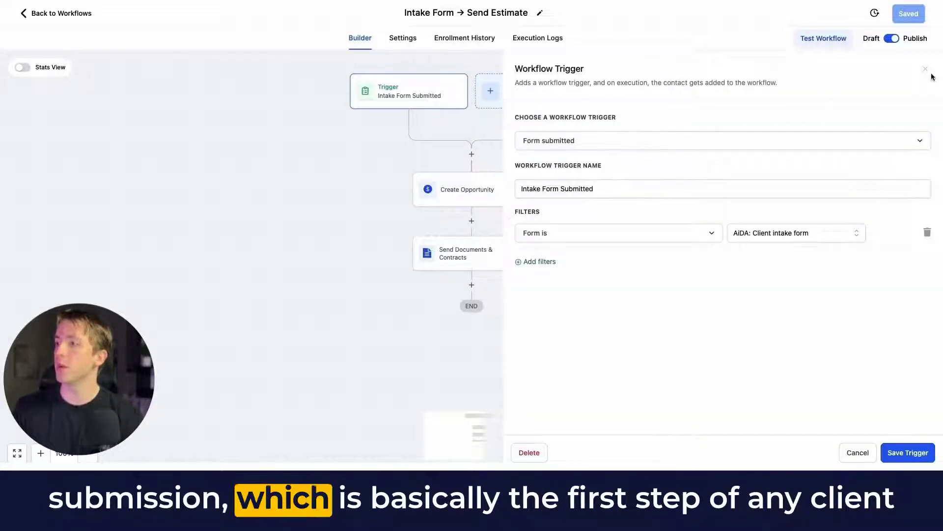
{"action": "left_click", "coordinate": [926, 69]}
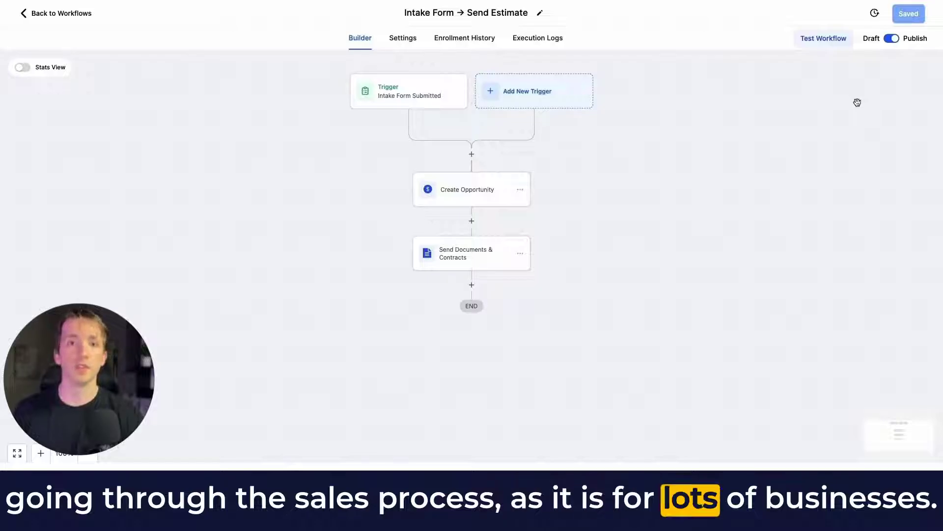
{"action": "left_click", "coordinate": [447, 196]}
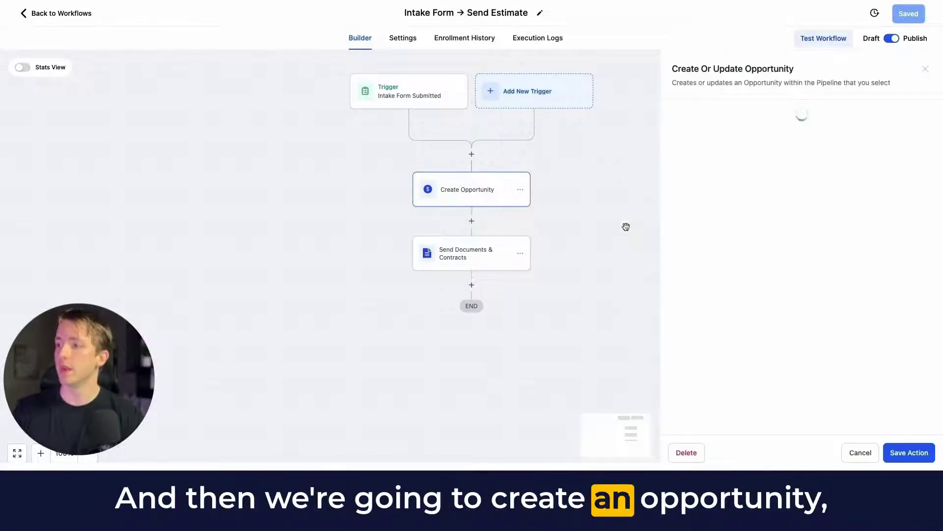
{"action": "left_click", "coordinate": [917, 71]}
{"action": "left_click", "coordinate": [469, 255]}
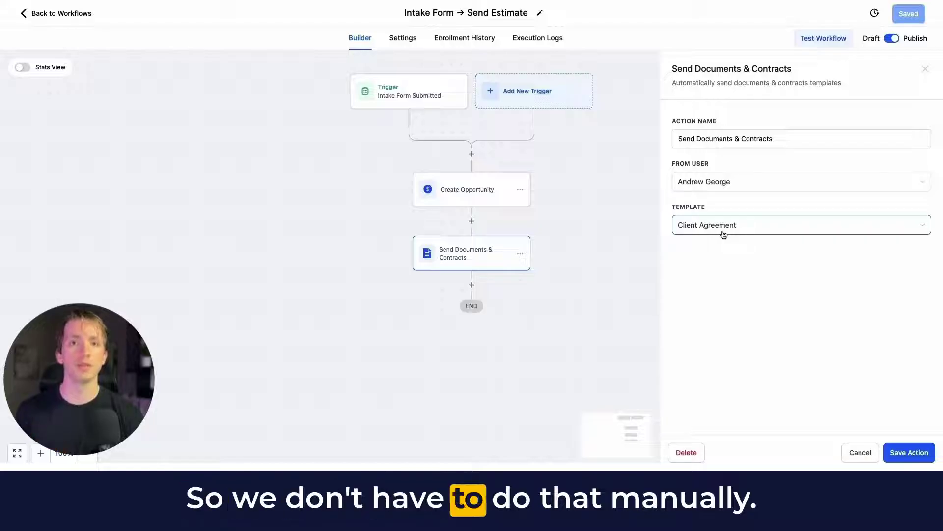
{"action": "left_click", "coordinate": [925, 70]}
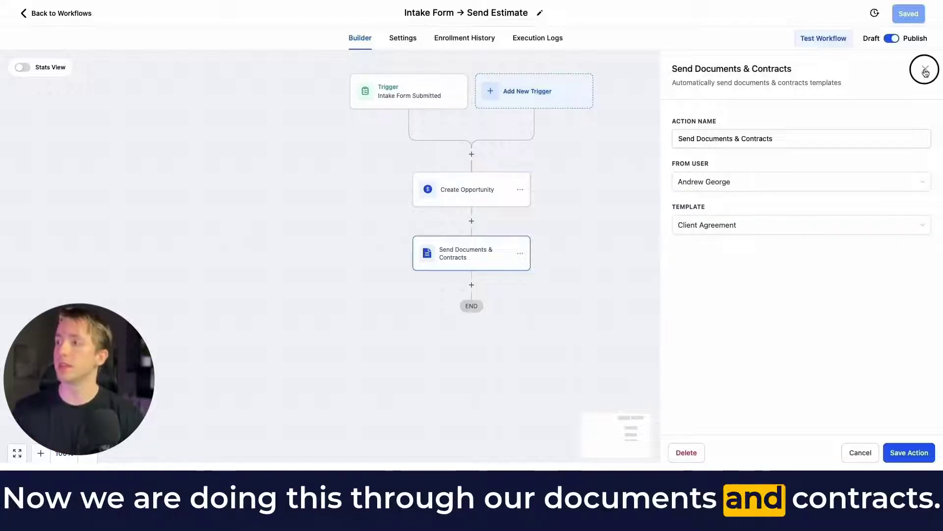
{"action": "left_click", "coordinate": [472, 221]}
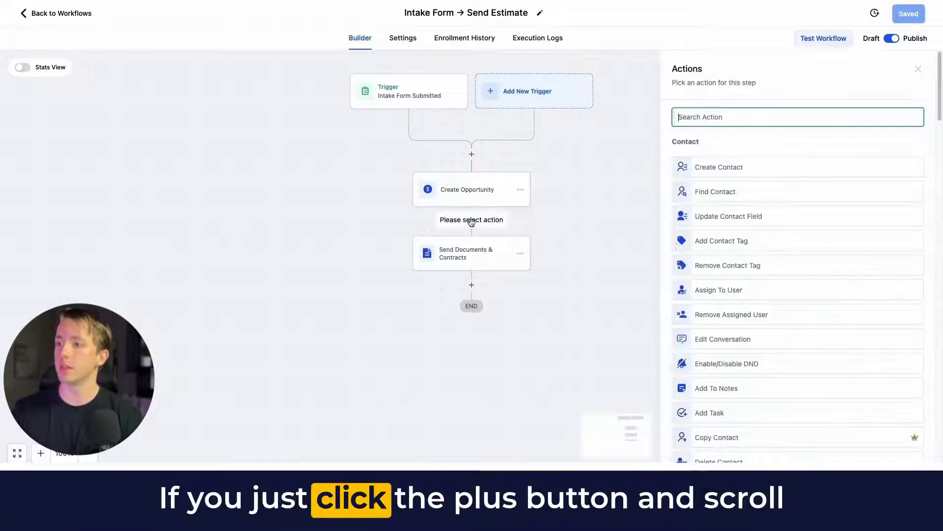
{"action": "scroll", "coordinate": [836, 309], "scroll_direction": "down", "scroll_amount": 20}
{"action": "scroll", "coordinate": [836, 308], "scroll_direction": "down", "scroll_amount": 10}
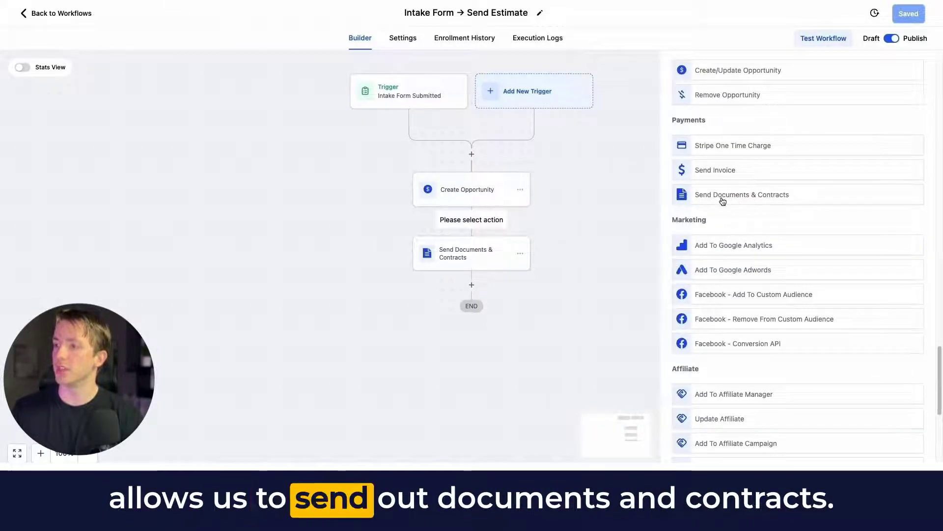
{"action": "left_click", "coordinate": [723, 197]}
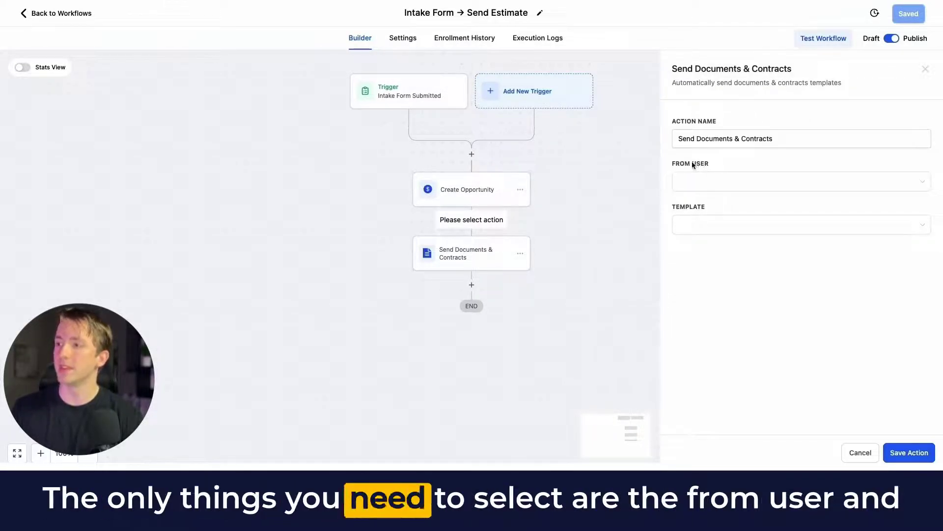
{"action": "left_click", "coordinate": [705, 186]}
{"action": "left_click", "coordinate": [702, 205]}
{"action": "left_click", "coordinate": [675, 223]}
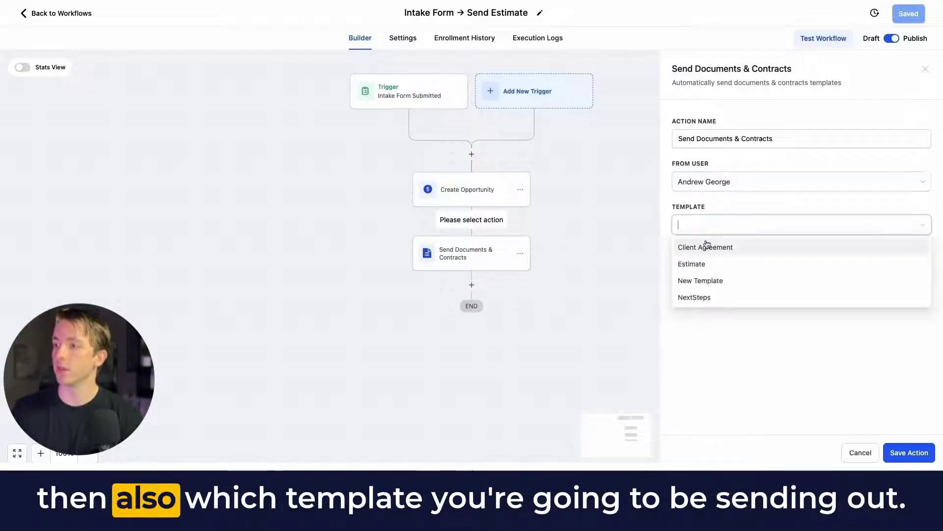
{"action": "left_click", "coordinate": [696, 247]}
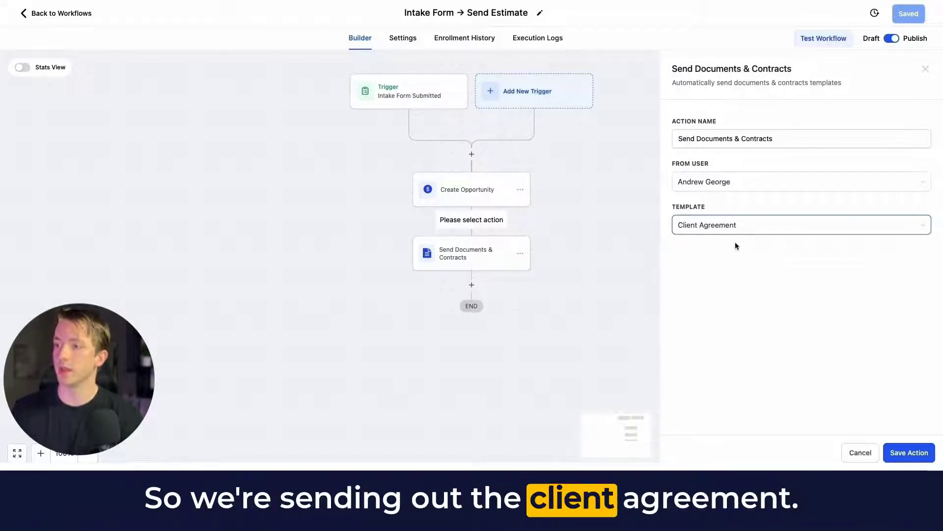
{"action": "left_click", "coordinate": [478, 265]}
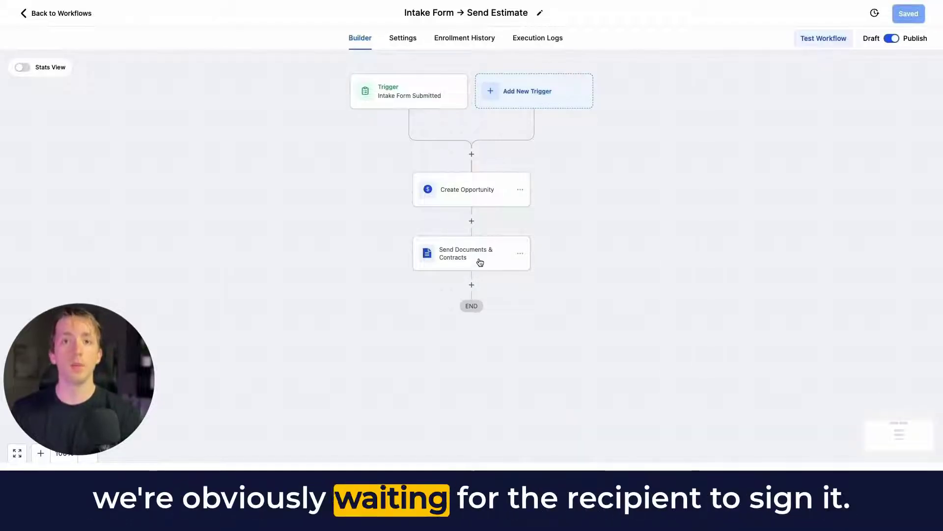
{"action": "left_click", "coordinate": [84, 13]}
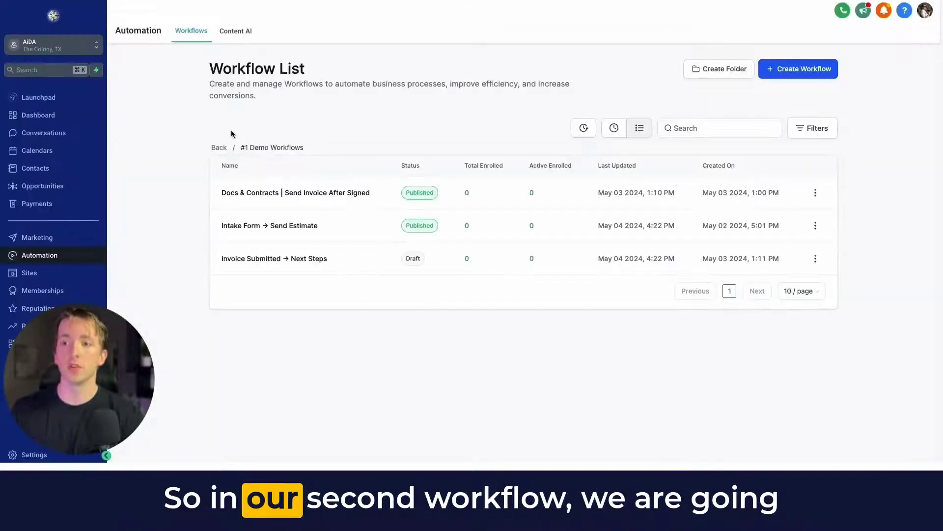
{"action": "left_click", "coordinate": [304, 193]}
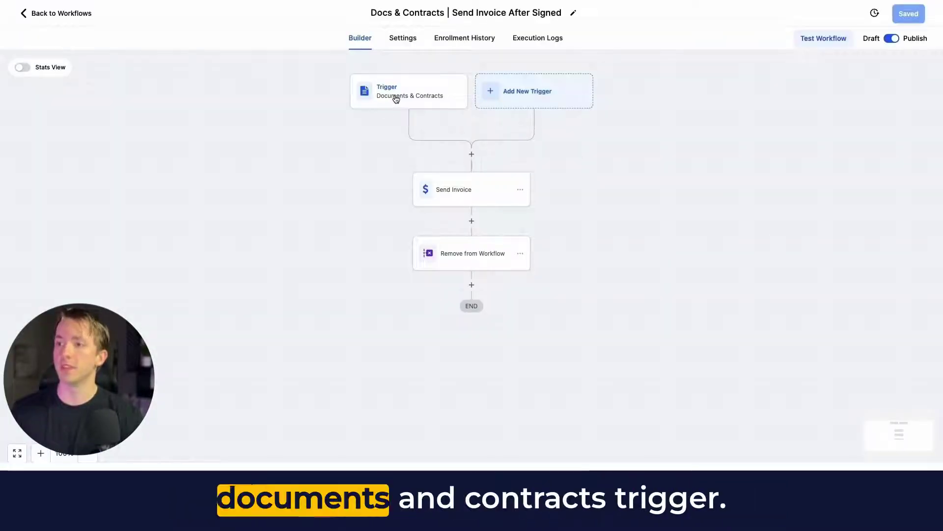
{"action": "left_click", "coordinate": [530, 97]}
{"action": "left_click", "coordinate": [786, 129]}
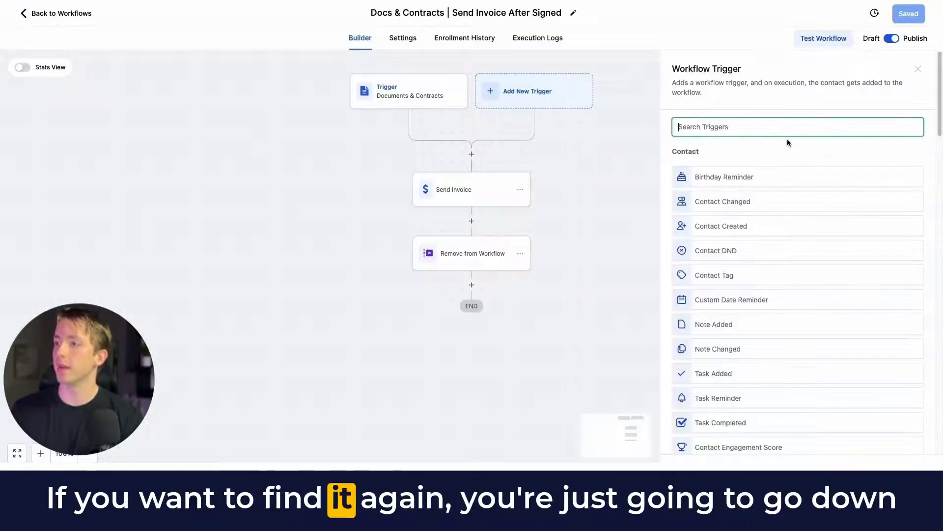
{"action": "type", "text": "doc"}
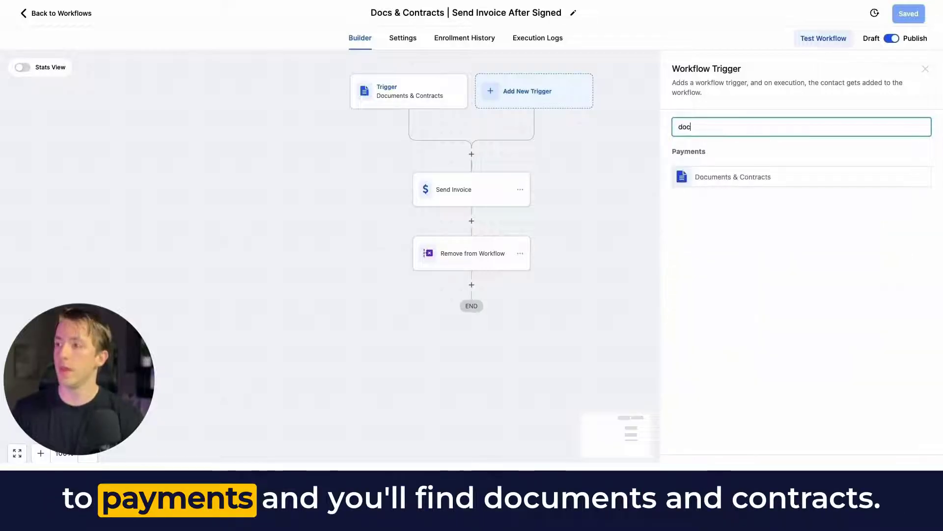
{"action": "left_click", "coordinate": [745, 178]}
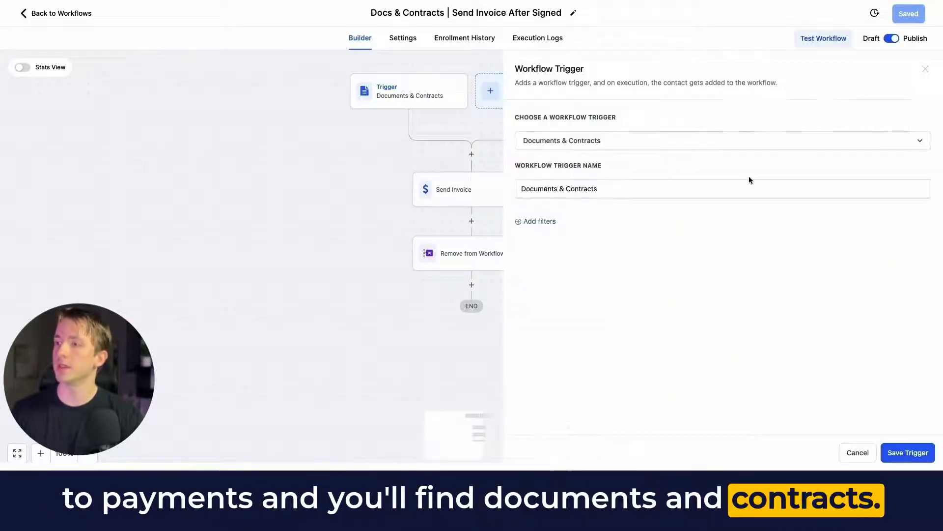
{"action": "left_click", "coordinate": [543, 222]}
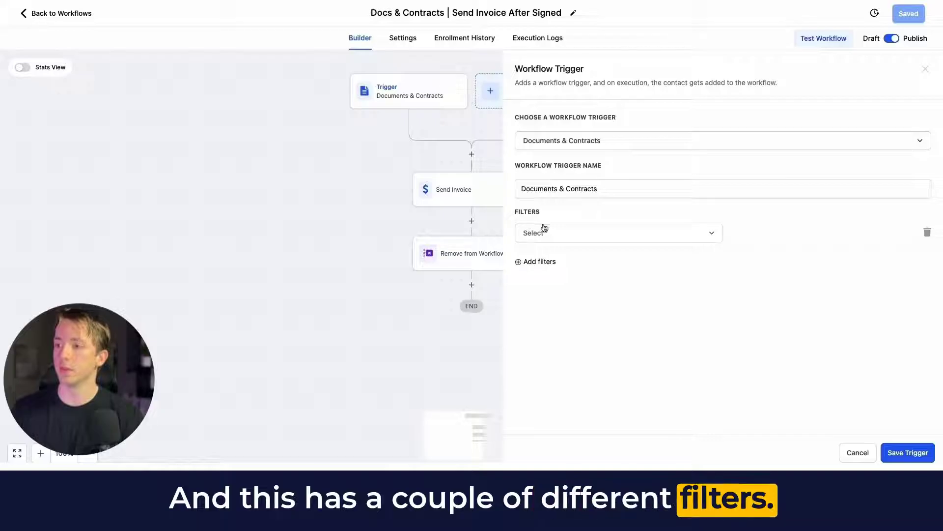
{"action": "left_click", "coordinate": [544, 230]}
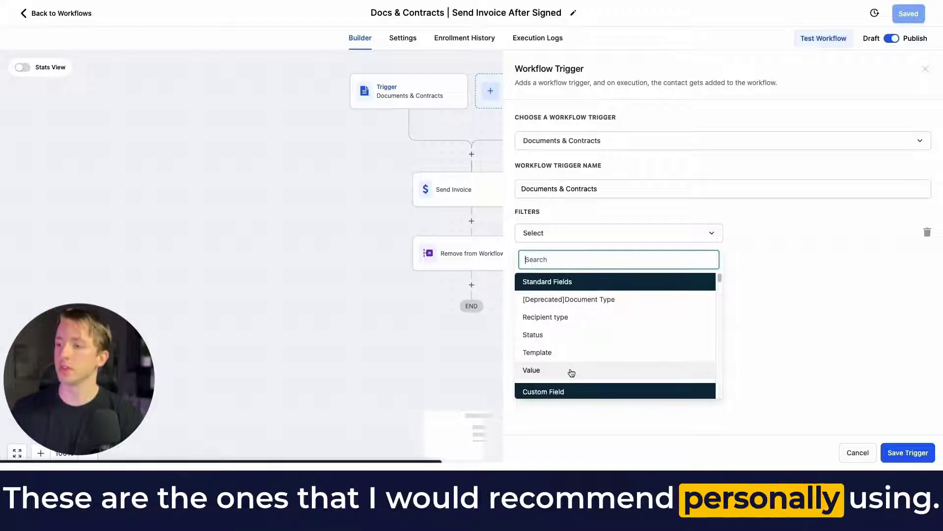
{"action": "scroll", "coordinate": [571, 369], "scroll_direction": "down", "scroll_amount": 1}
{"action": "scroll", "coordinate": [565, 324], "scroll_direction": "down", "scroll_amount": 2}
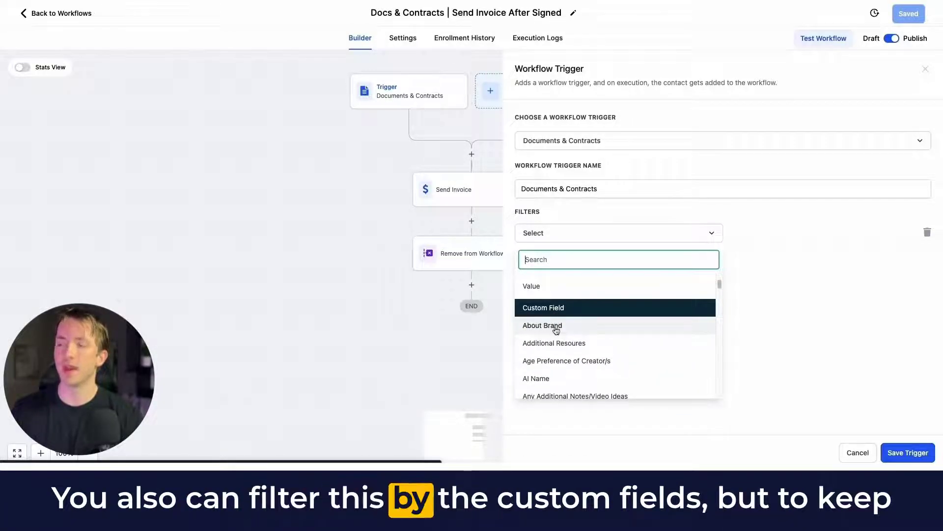
{"action": "scroll", "coordinate": [555, 329], "scroll_direction": "down", "scroll_amount": 8}
{"action": "scroll", "coordinate": [556, 339], "scroll_direction": "up", "scroll_amount": 10}
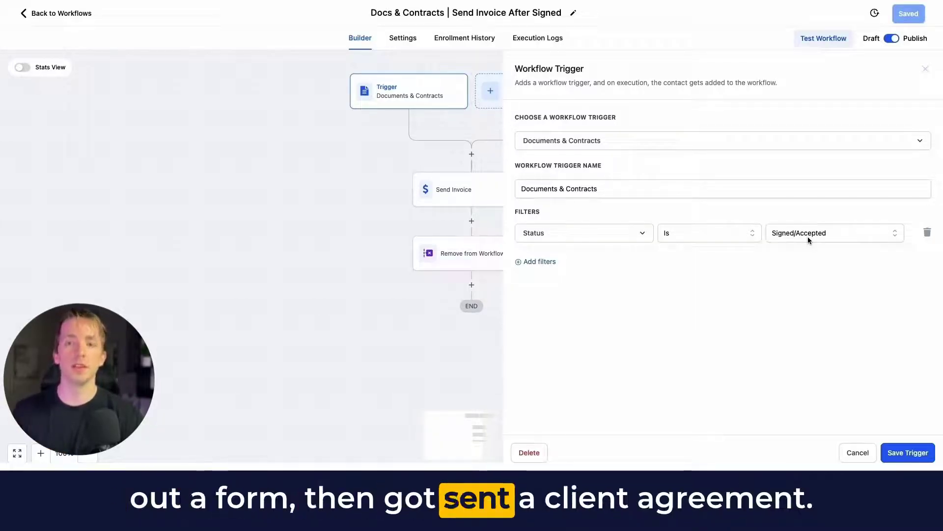
{"action": "left_click", "coordinate": [926, 71]}
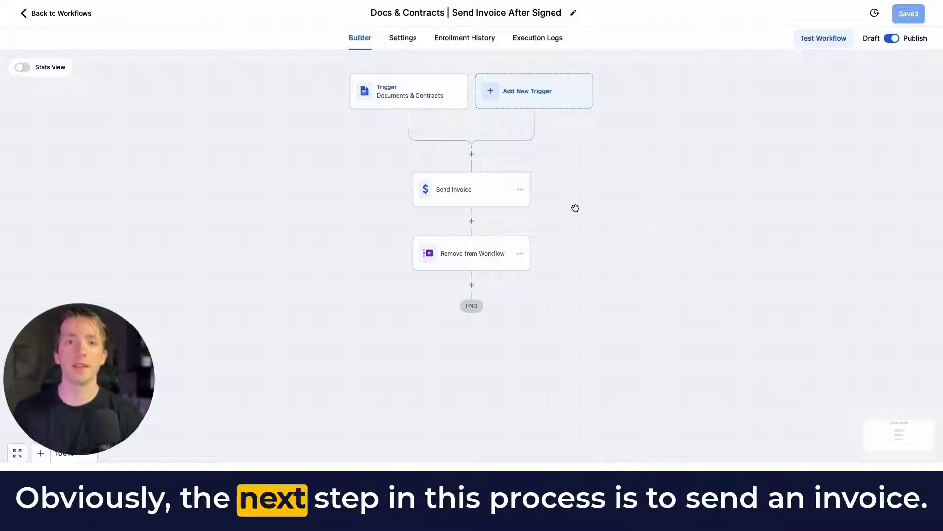
- Review and close the Send Invoice step settings, then search the actions for 'inv'
{"action": "left_click", "coordinate": [459, 187]}
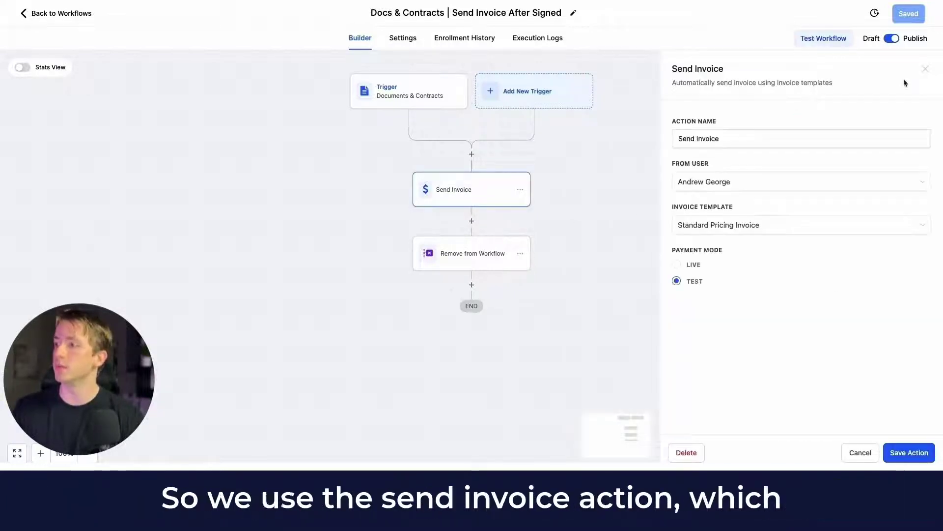
{"action": "left_click_drag", "start_coordinate": [666, 69], "coordinate": [835, 90]}
{"action": "left_click", "coordinate": [843, 86]}
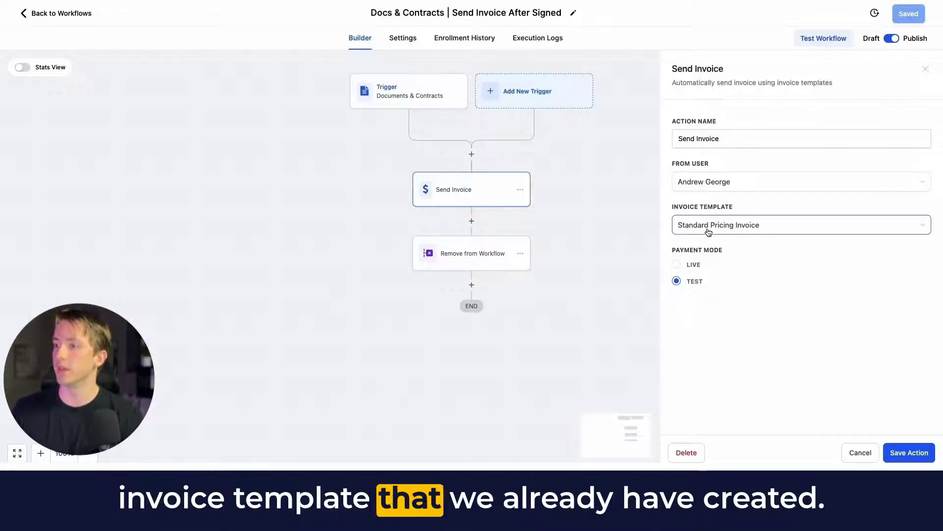
{"action": "left_click", "coordinate": [924, 72]}
{"action": "left_click", "coordinate": [472, 220]}
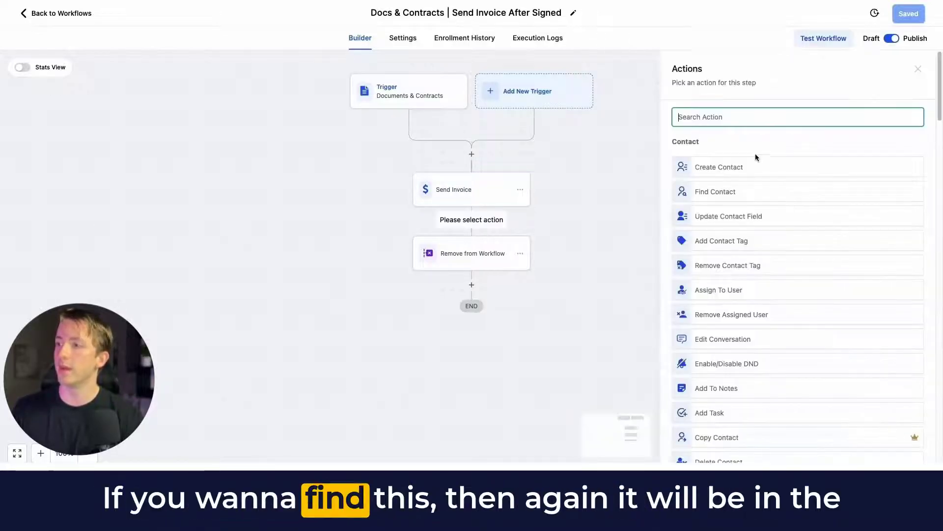
{"action": "type", "text": "inv"}
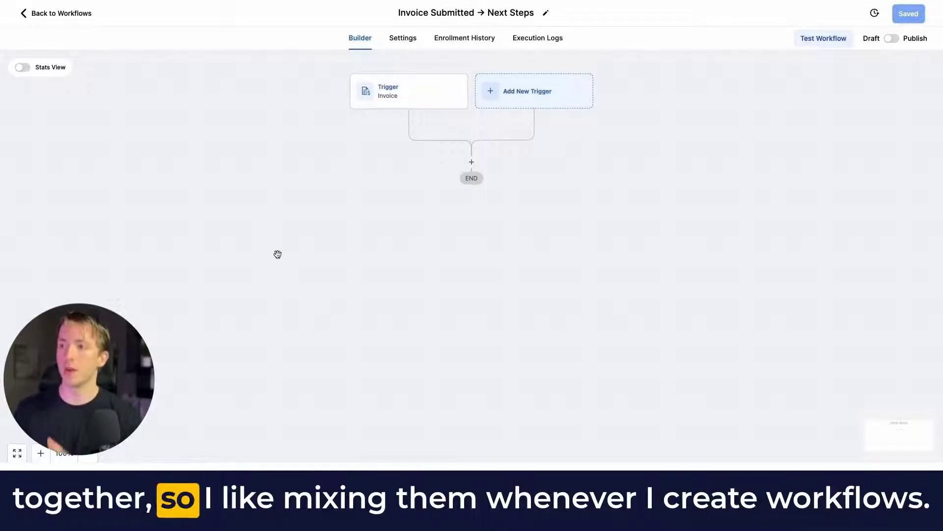
- Add a Send Documents & Contracts action after the Invoice trigger
{"action": "left_click", "coordinate": [410, 106]}
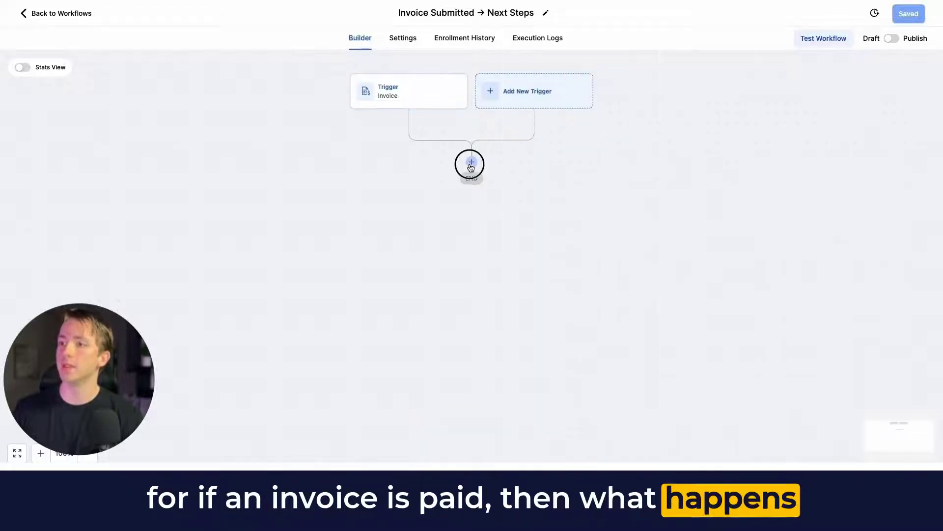
{"action": "left_click", "coordinate": [472, 163]}
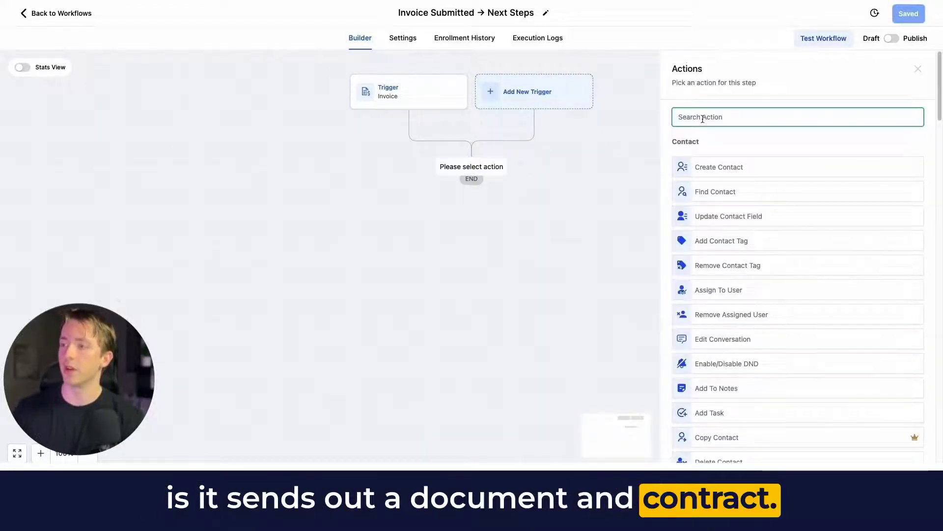
{"action": "scroll", "coordinate": [750, 232], "scroll_direction": "down", "scroll_amount": 5}
{"action": "scroll", "coordinate": [750, 241], "scroll_direction": "down", "scroll_amount": 6}
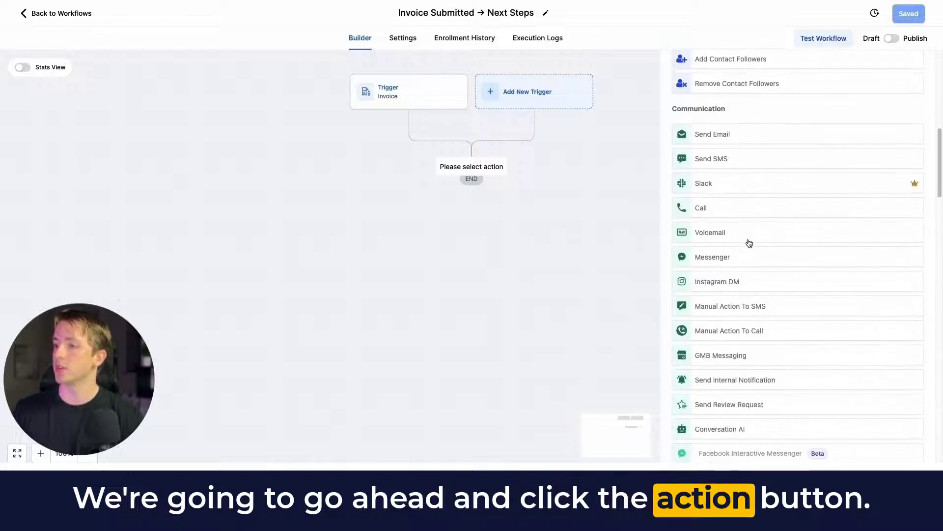
{"action": "scroll", "coordinate": [749, 242], "scroll_direction": "down", "scroll_amount": 15}
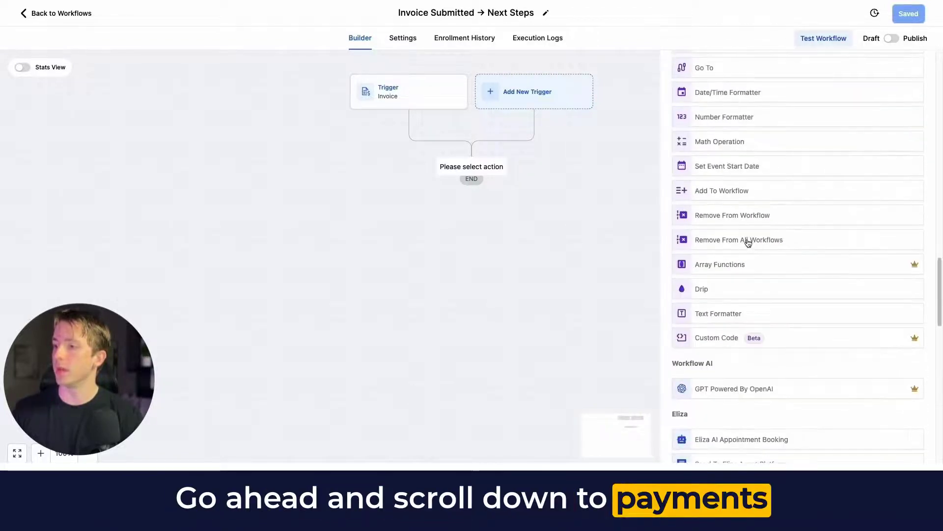
{"action": "scroll", "coordinate": [747, 239], "scroll_direction": "down", "scroll_amount": 3}
{"action": "left_click", "coordinate": [733, 355]}
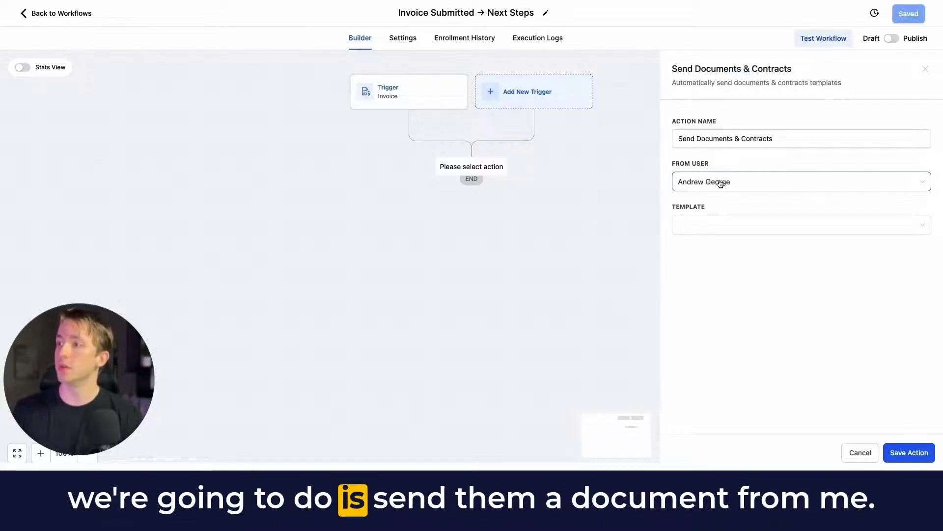
- Set the action's template to NextSteps, save the action, and save the published workflow
{"action": "left_click", "coordinate": [712, 224]}
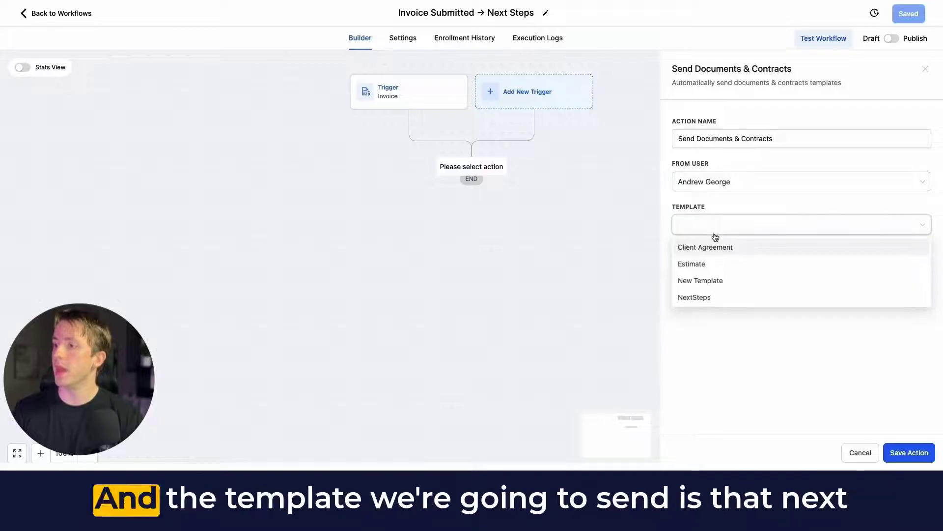
{"action": "left_click", "coordinate": [707, 299]}
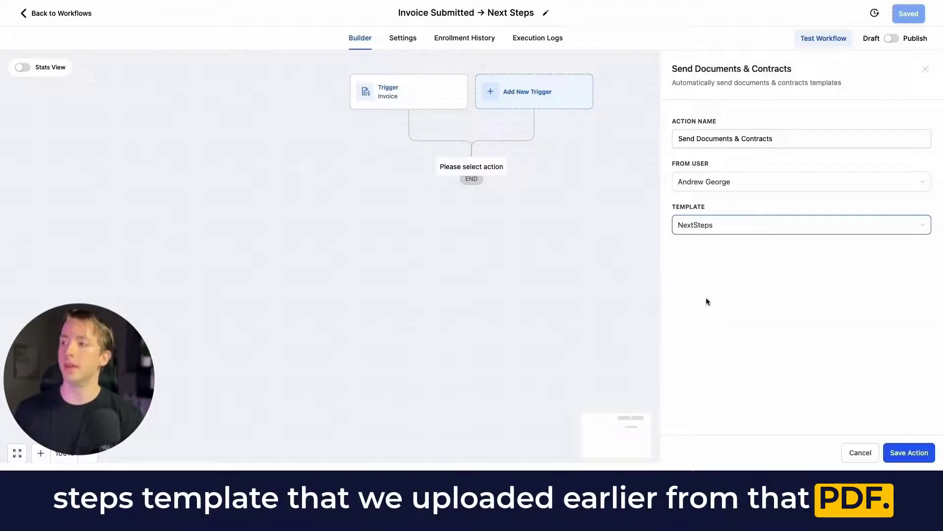
{"action": "left_click", "coordinate": [909, 452]}
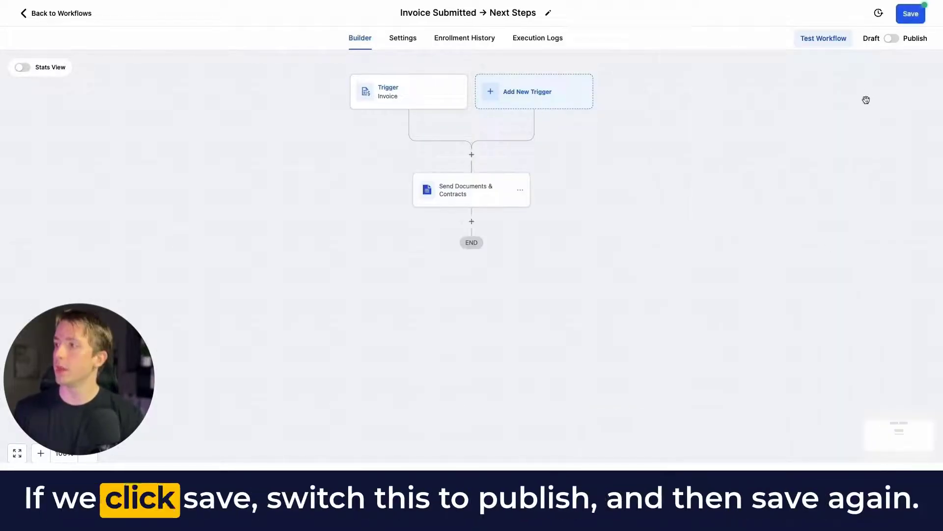
{"action": "left_click", "coordinate": [909, 16]}
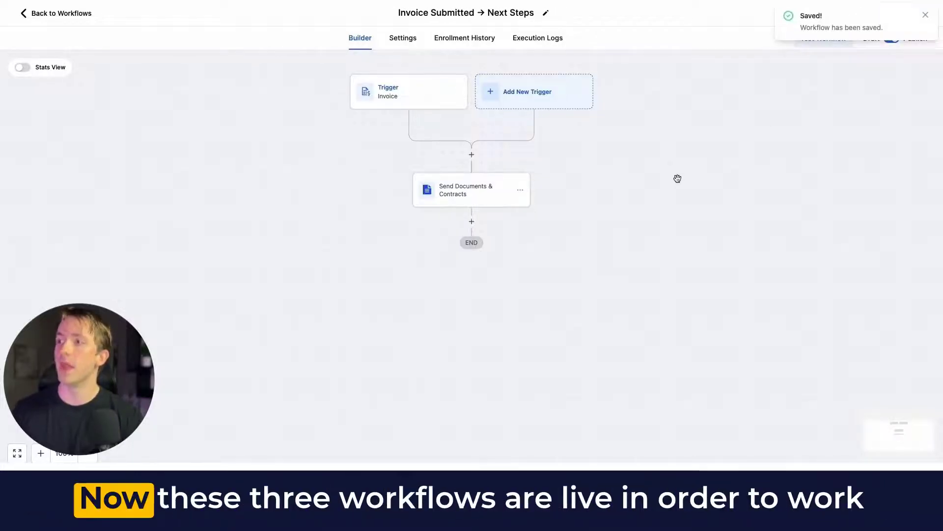